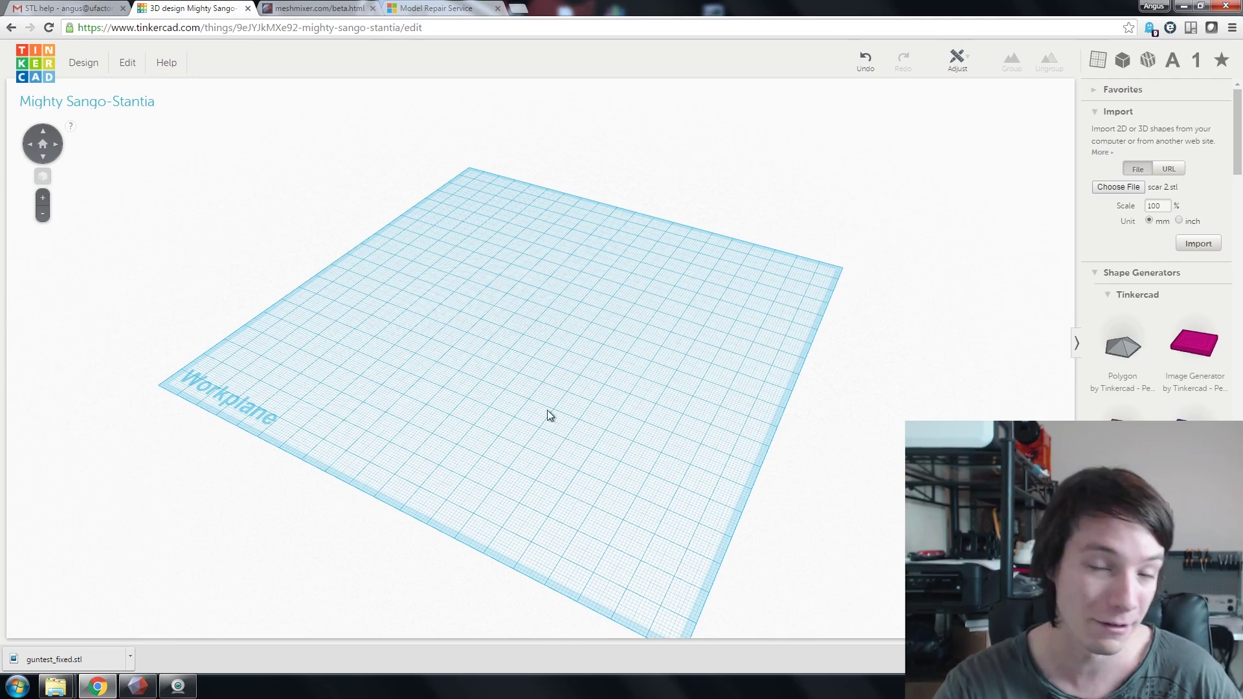
Choose scar 2.stl from the Downloads folder as the file to import
{"action": "scroll", "coordinate": [548, 415], "scroll_direction": "up", "scroll_amount": 5}
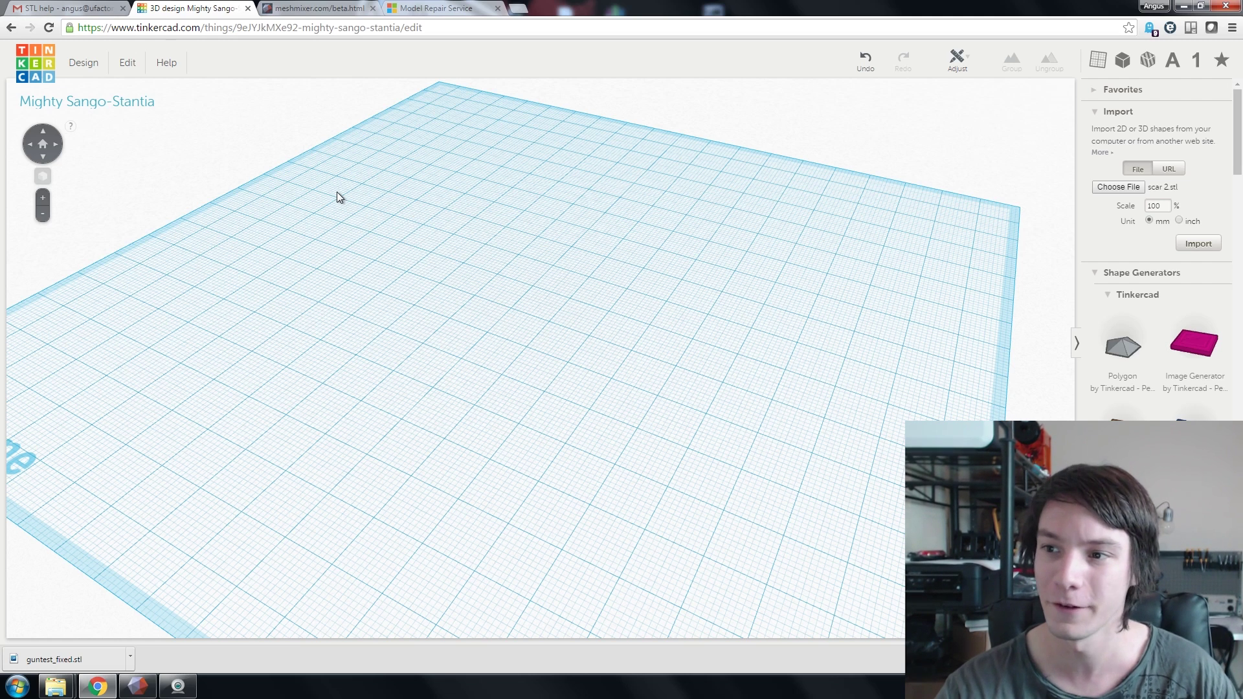
{"action": "left_click", "coordinate": [1120, 111]}
{"action": "left_click", "coordinate": [1121, 111]}
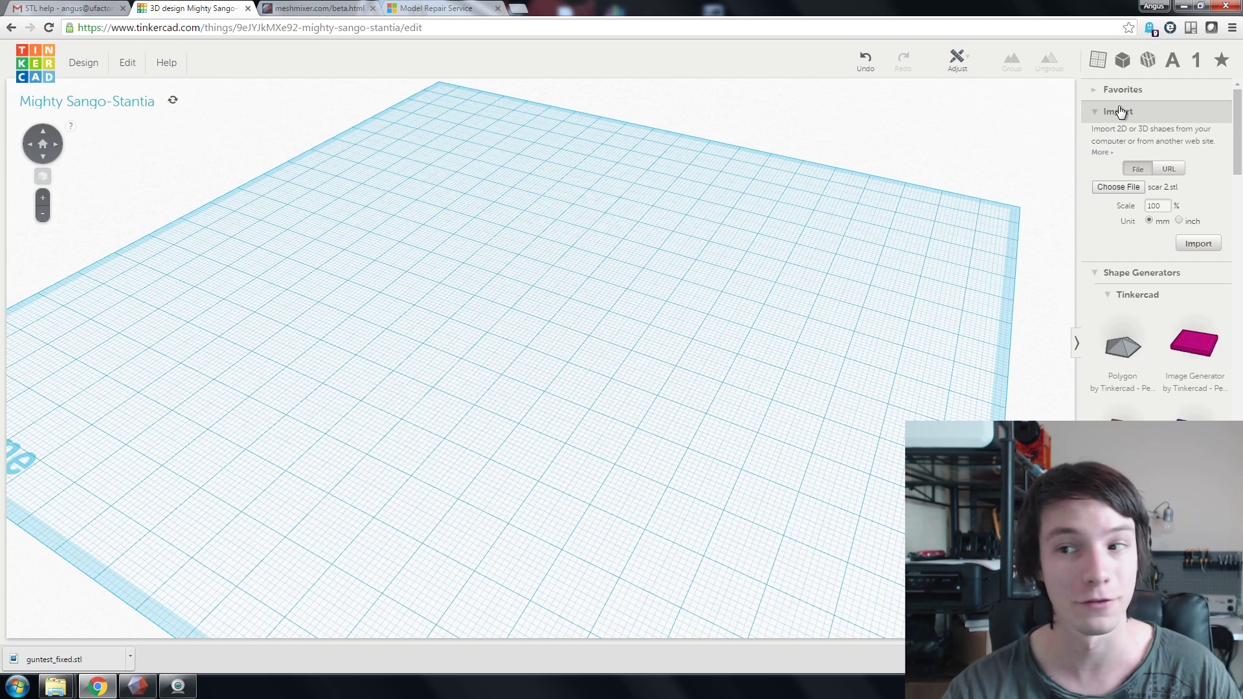
{"action": "left_click", "coordinate": [1126, 190]}
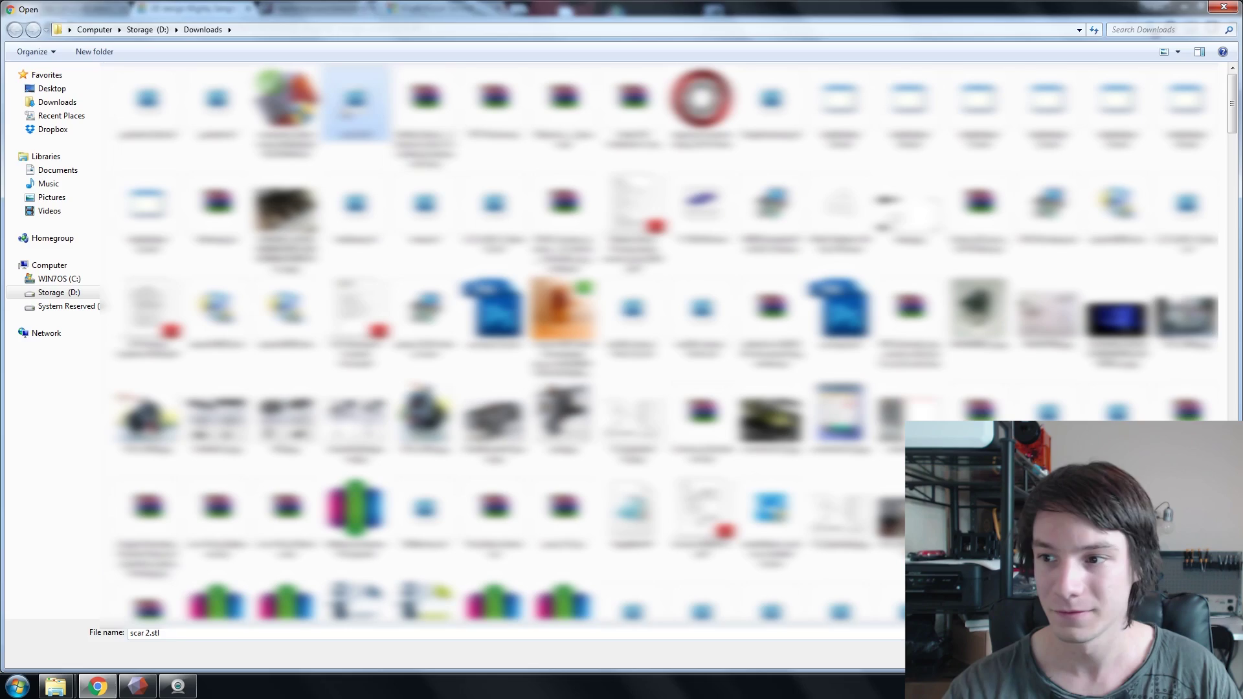
{"action": "double_click", "coordinate": [343, 108]}
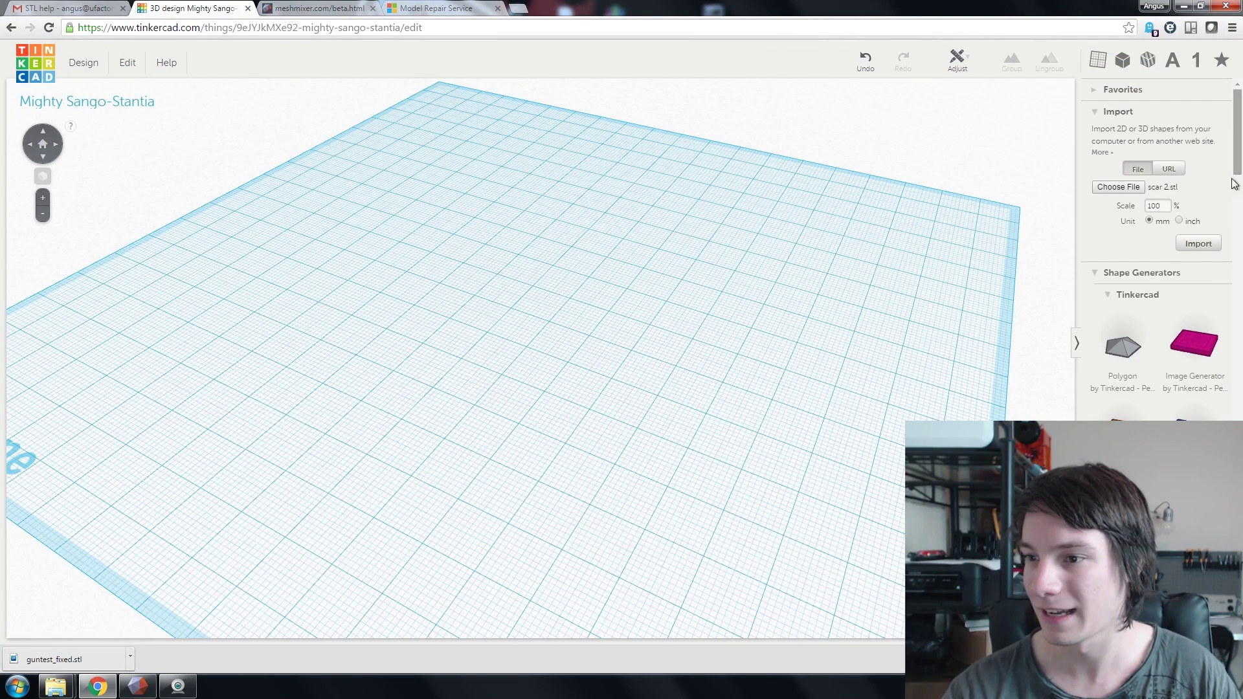
Import scar 2.stl, scale the rifle with its corner handles and centre it on the workplane
{"action": "left_click", "coordinate": [1211, 244]}
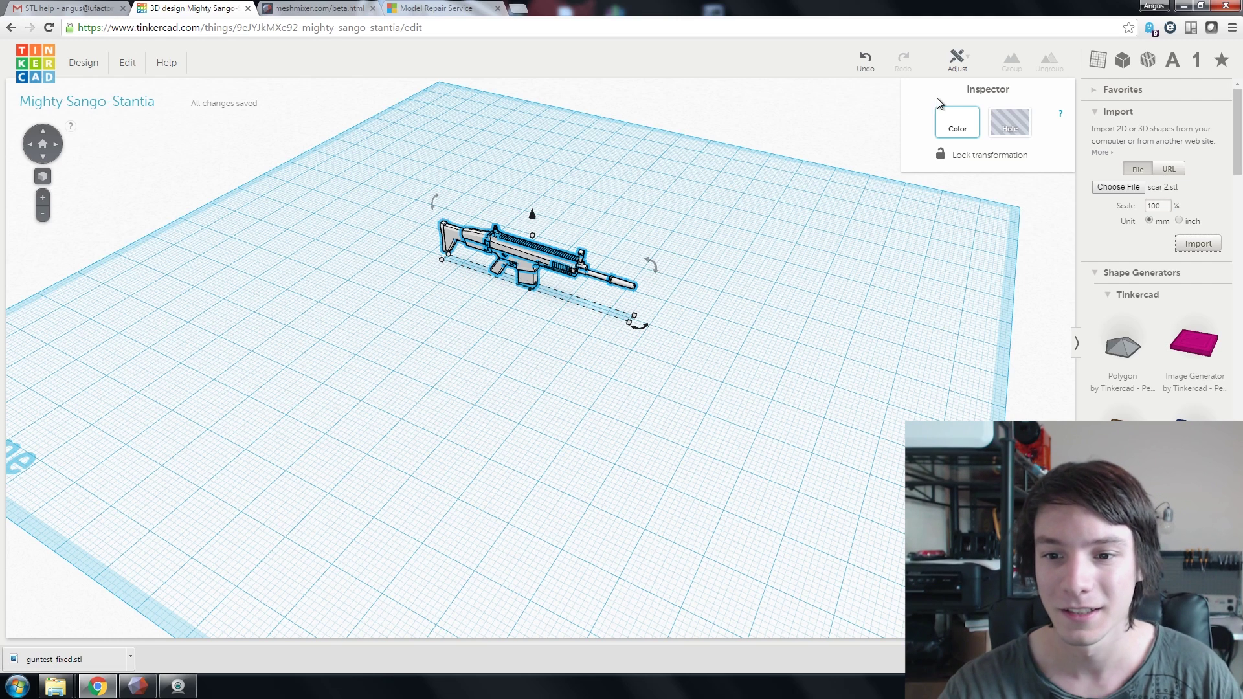
{"action": "left_click_drag", "start_coordinate": [630, 325], "coordinate": [864, 366]}
{"action": "left_click_drag", "start_coordinate": [799, 211], "coordinate": [250, 218]}
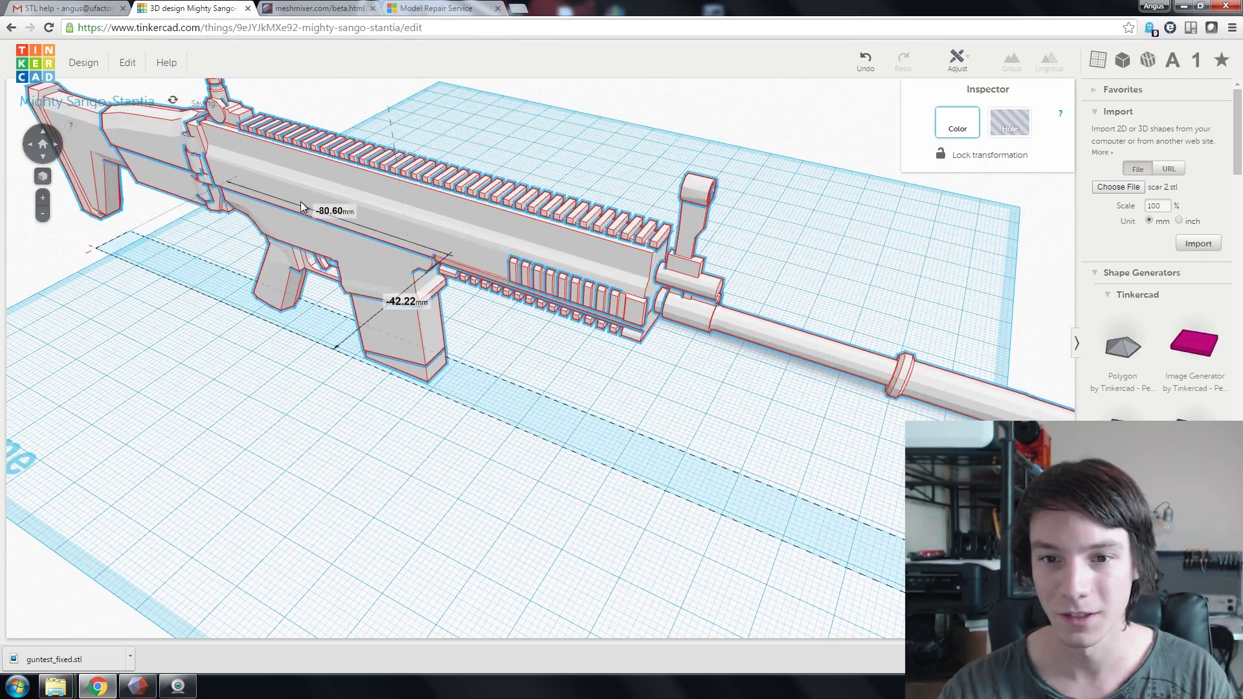
{"action": "right_click_drag", "start_coordinate": [580, 418], "coordinate": [720, 242]}
{"action": "scroll", "coordinate": [459, 313], "scroll_direction": "down", "scroll_amount": 4}
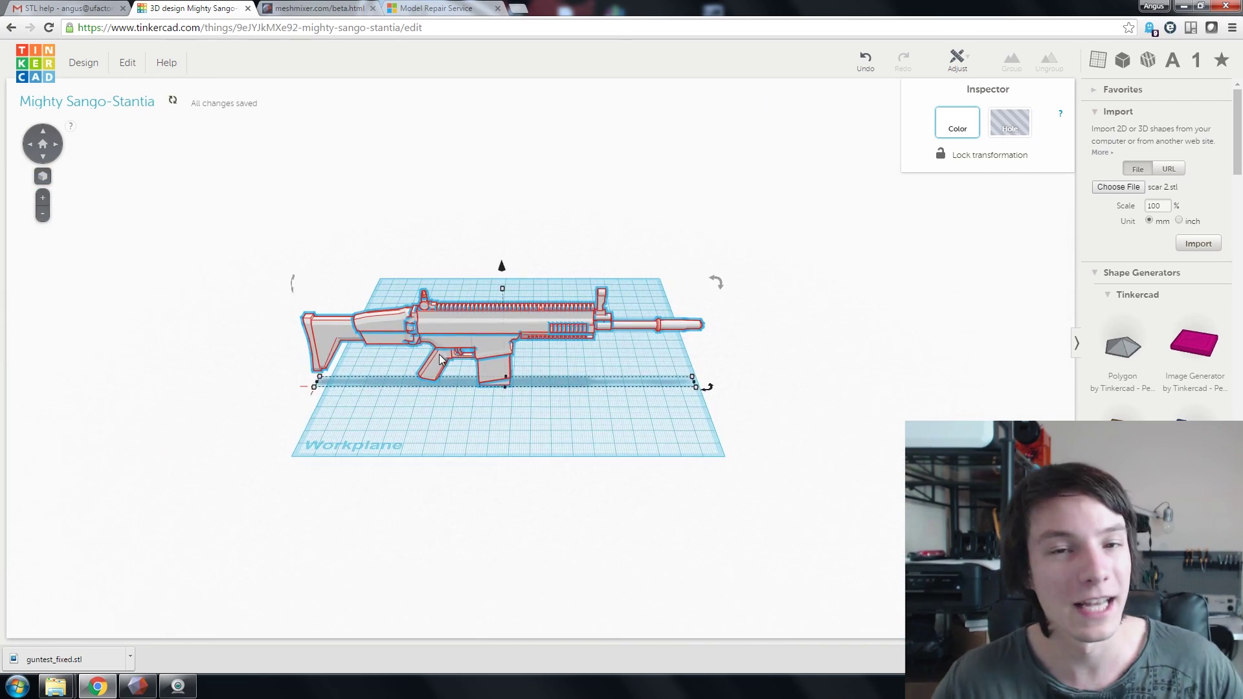
{"action": "left_click", "coordinate": [381, 212]}
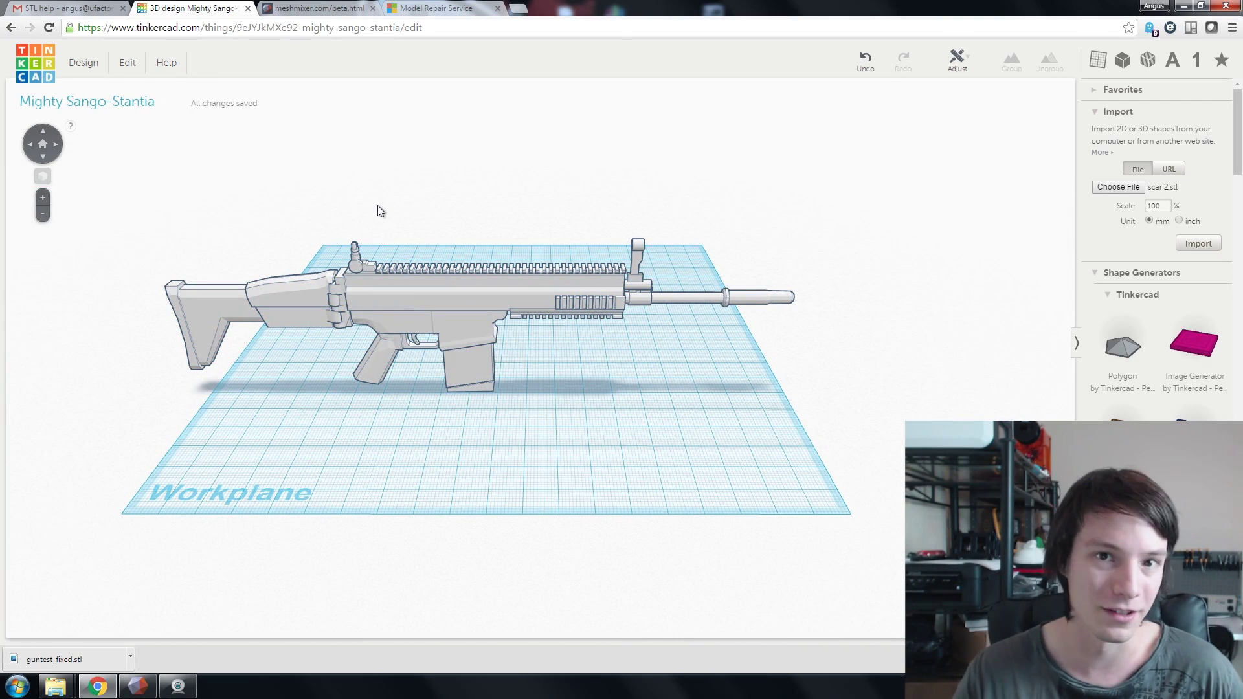
{"action": "scroll", "coordinate": [376, 240], "scroll_direction": "up", "scroll_amount": 10}
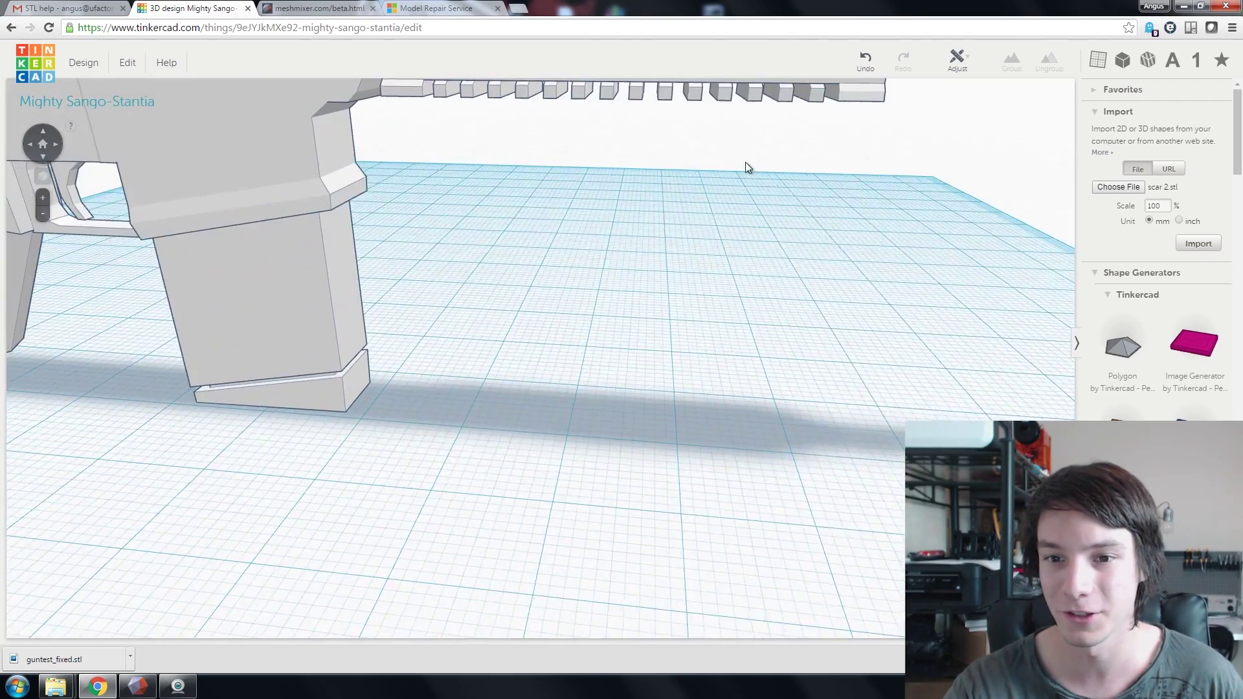
{"action": "middle_click_drag", "start_coordinate": [744, 162], "coordinate": [607, 139]}
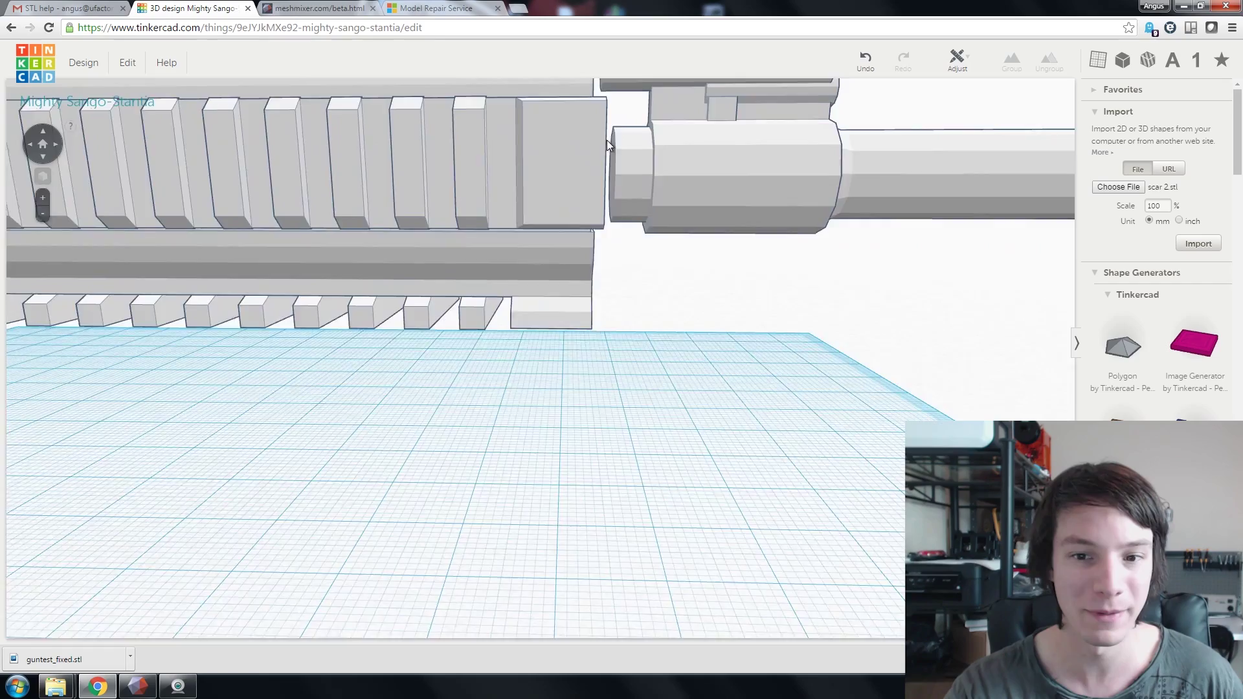
{"action": "scroll", "coordinate": [560, 230], "scroll_direction": "up", "scroll_amount": 5}
{"action": "right_click_drag", "start_coordinate": [574, 242], "coordinate": [581, 243]}
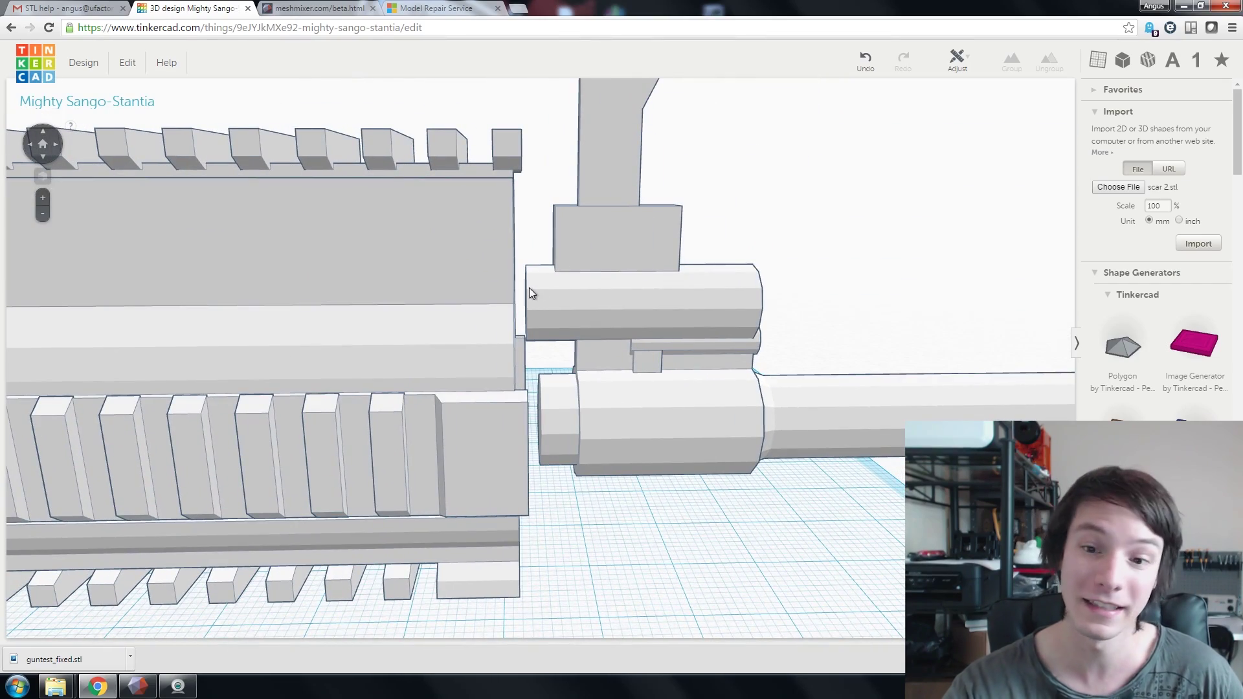
{"action": "scroll", "coordinate": [568, 383], "scroll_direction": "down", "scroll_amount": 3}
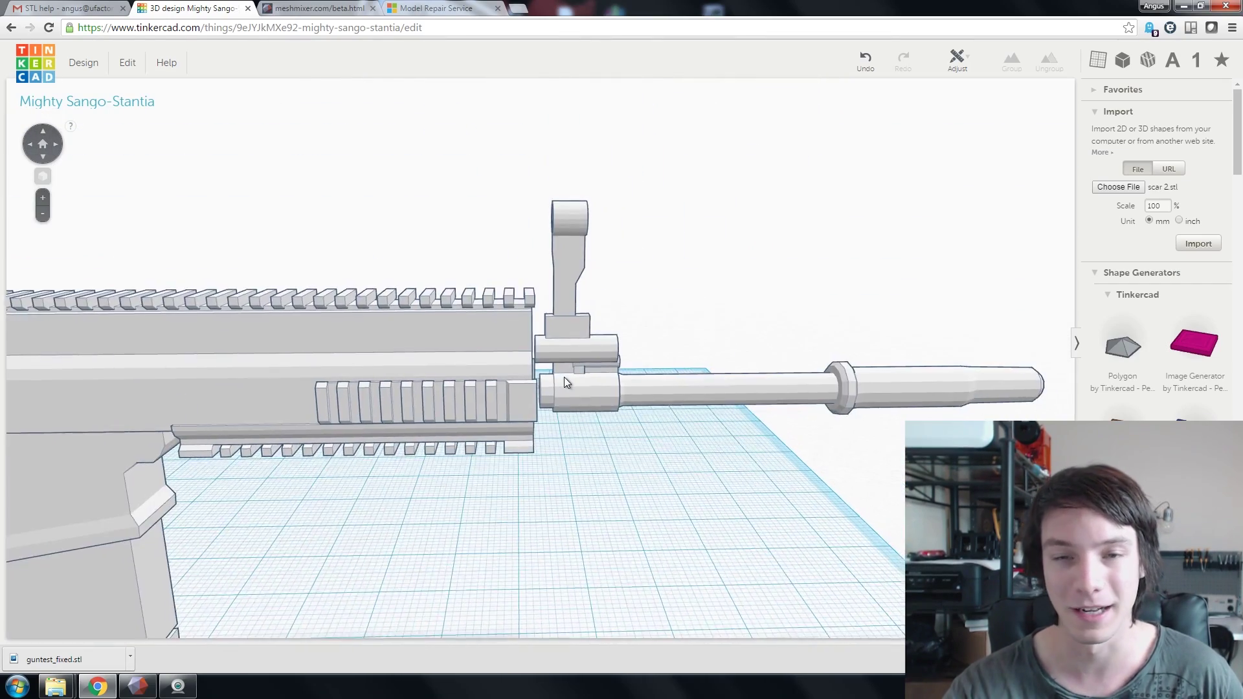
{"action": "scroll", "coordinate": [565, 377], "scroll_direction": "up", "scroll_amount": 2}
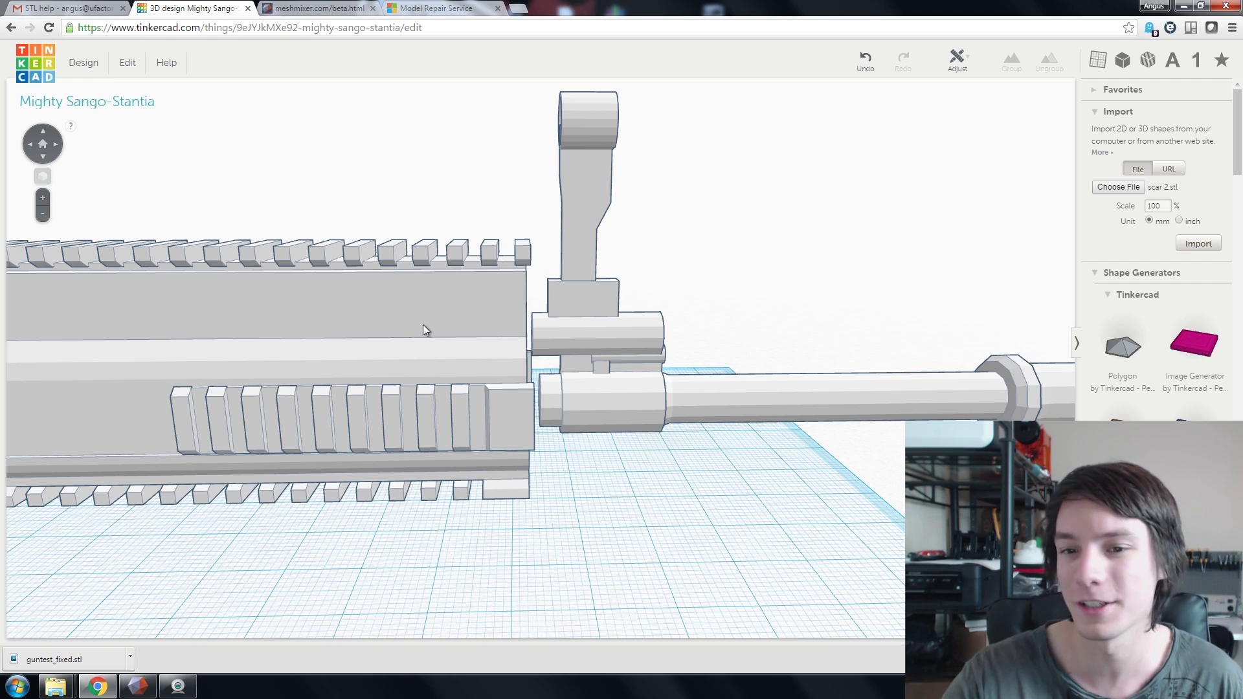
{"action": "left_click", "coordinate": [523, 309]}
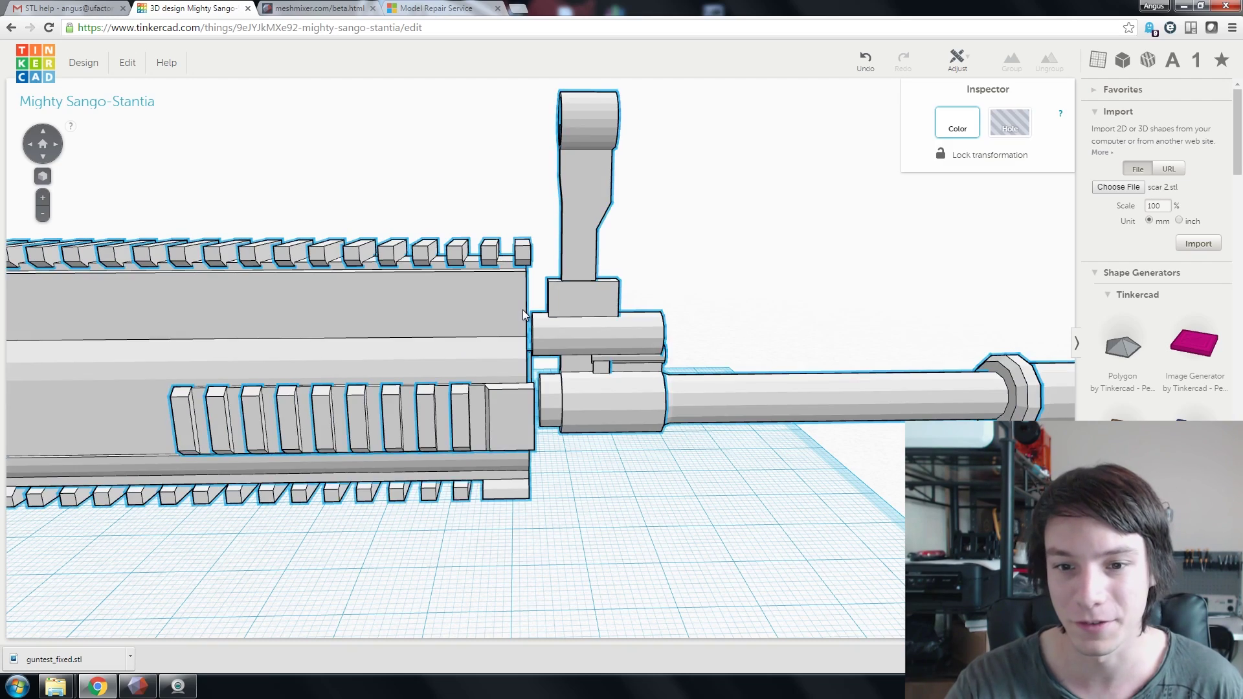
{"action": "scroll", "coordinate": [522, 309], "scroll_direction": "down", "scroll_amount": 3}
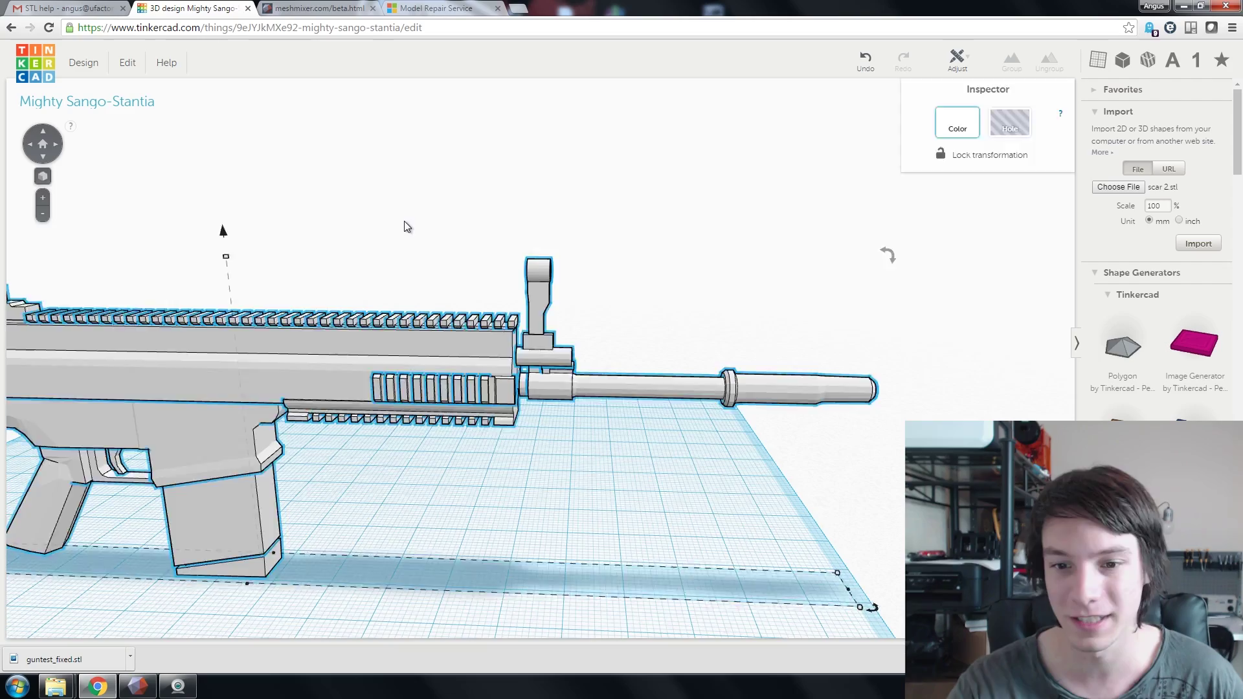
{"action": "left_click", "coordinate": [404, 222]}
{"action": "right_click_drag", "start_coordinate": [404, 221], "coordinate": [391, 398]}
{"action": "right_click_drag", "start_coordinate": [405, 356], "coordinate": [449, 348]}
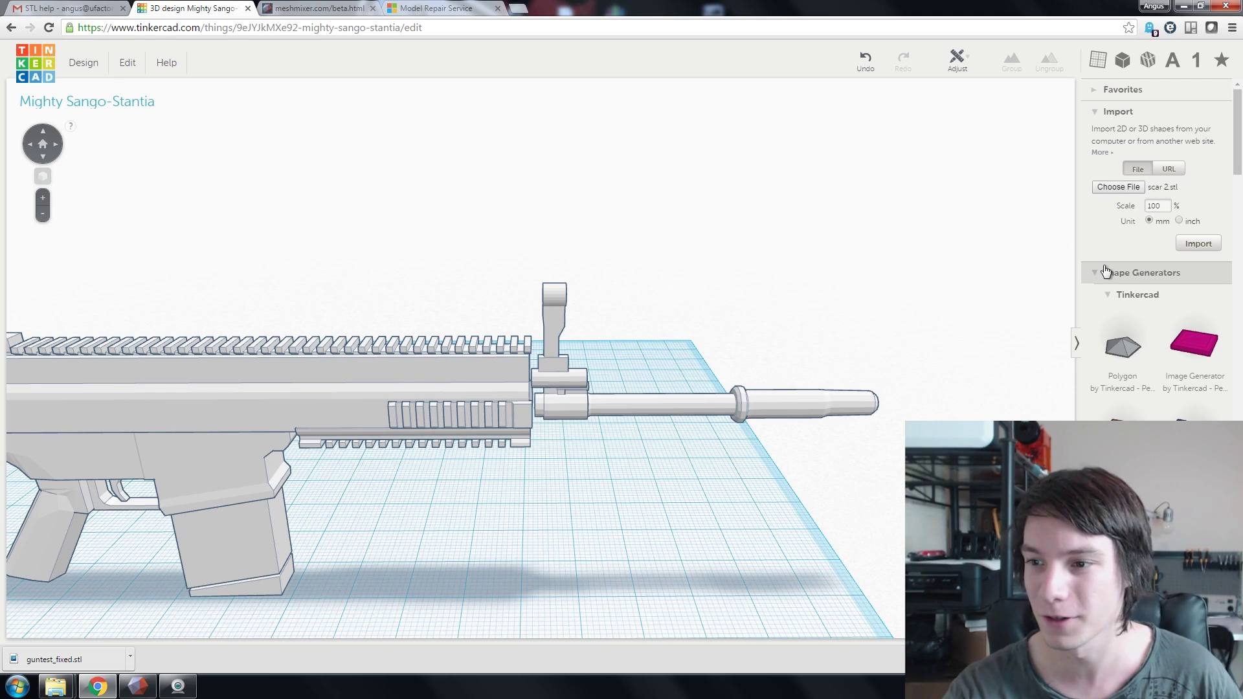
Place a Geometric cylinder, tip it onto its side at -90° and shrink it to 7 mm
{"action": "left_click", "coordinate": [1142, 272]}
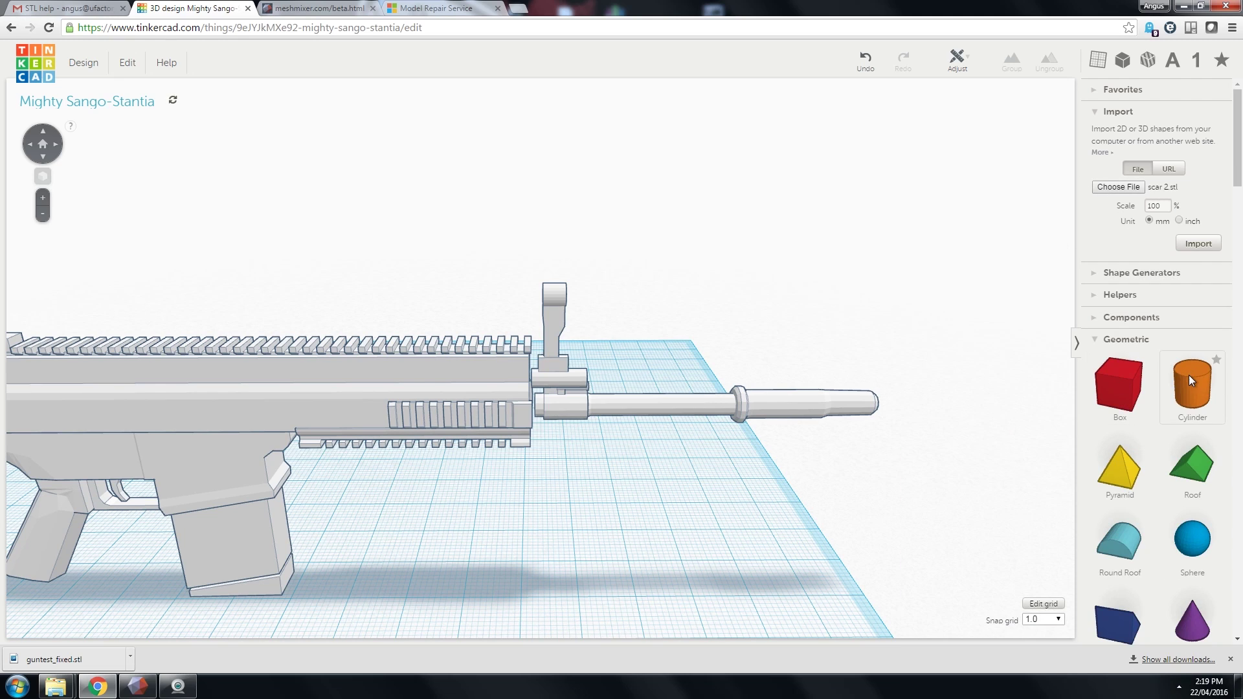
{"action": "left_click_drag", "start_coordinate": [1188, 371], "coordinate": [541, 533]}
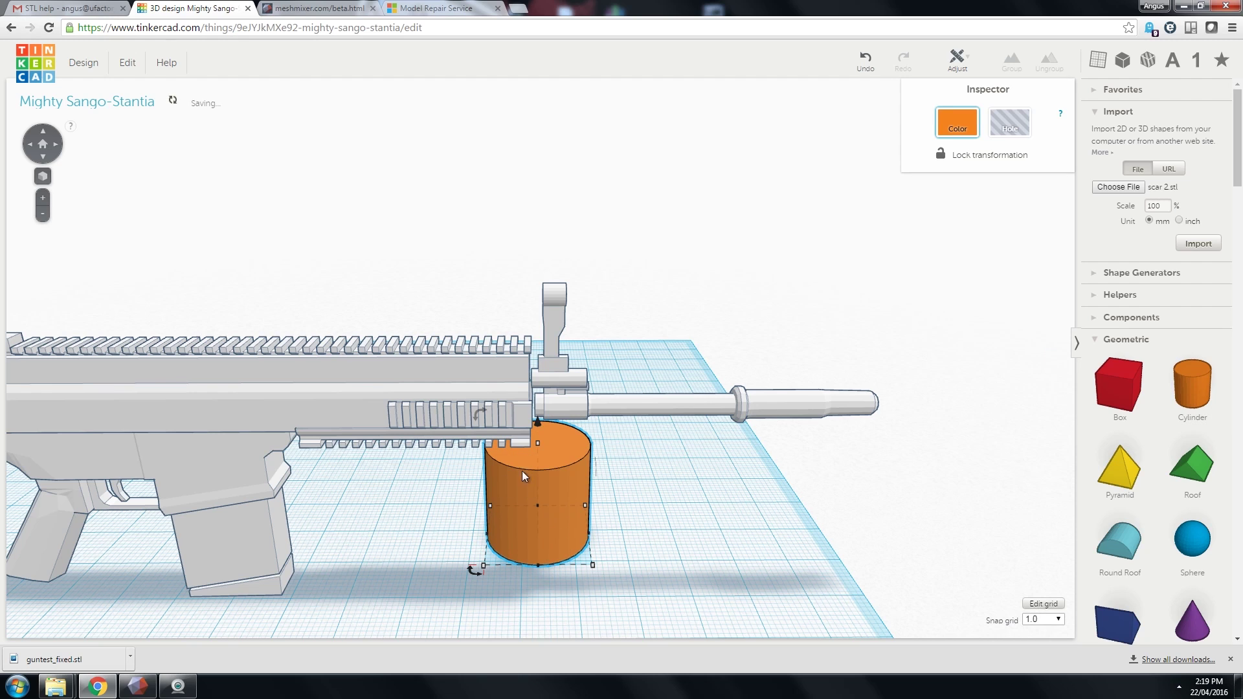
{"action": "left_click_drag", "start_coordinate": [481, 417], "coordinate": [601, 414]}
{"action": "right_click_drag", "start_coordinate": [555, 465], "coordinate": [453, 470]}
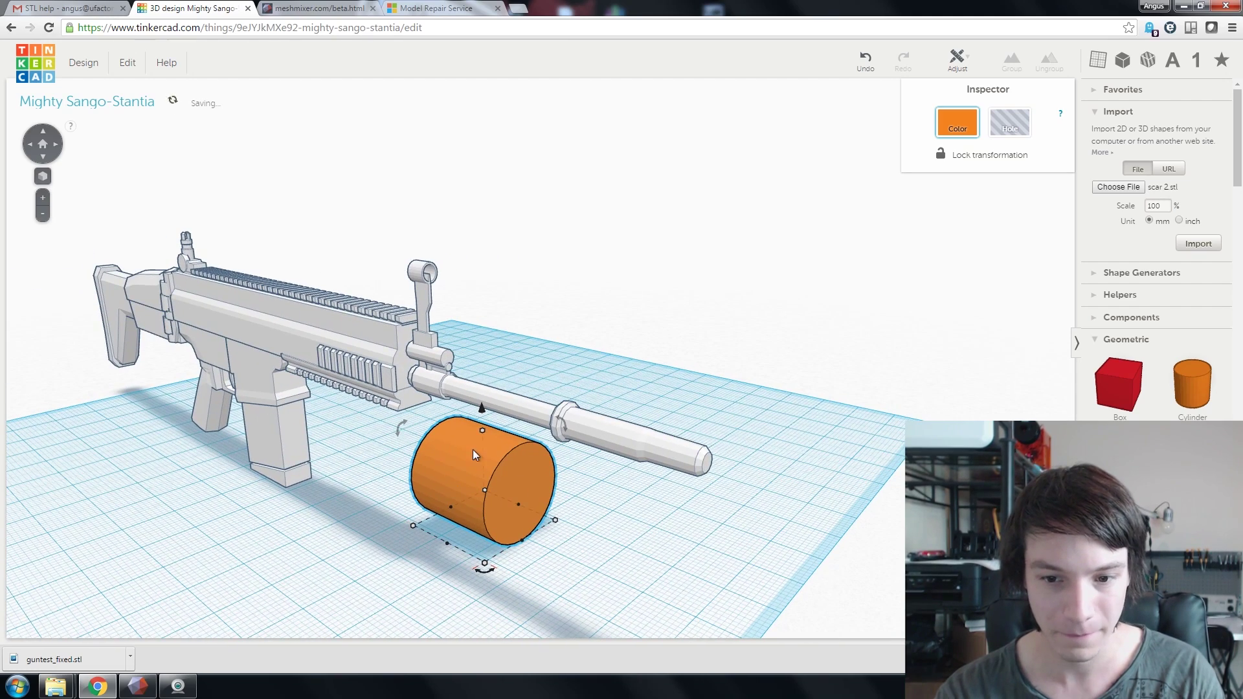
{"action": "left_click_drag", "start_coordinate": [480, 430], "coordinate": [429, 331], "text": "shift"}
Raise the cylinder 7 mm and slide it along the barrel into the receiver joint
{"action": "right_click_drag", "start_coordinate": [541, 346], "coordinate": [439, 337]}
{"action": "left_click_drag", "start_coordinate": [450, 363], "coordinate": [402, 348]}
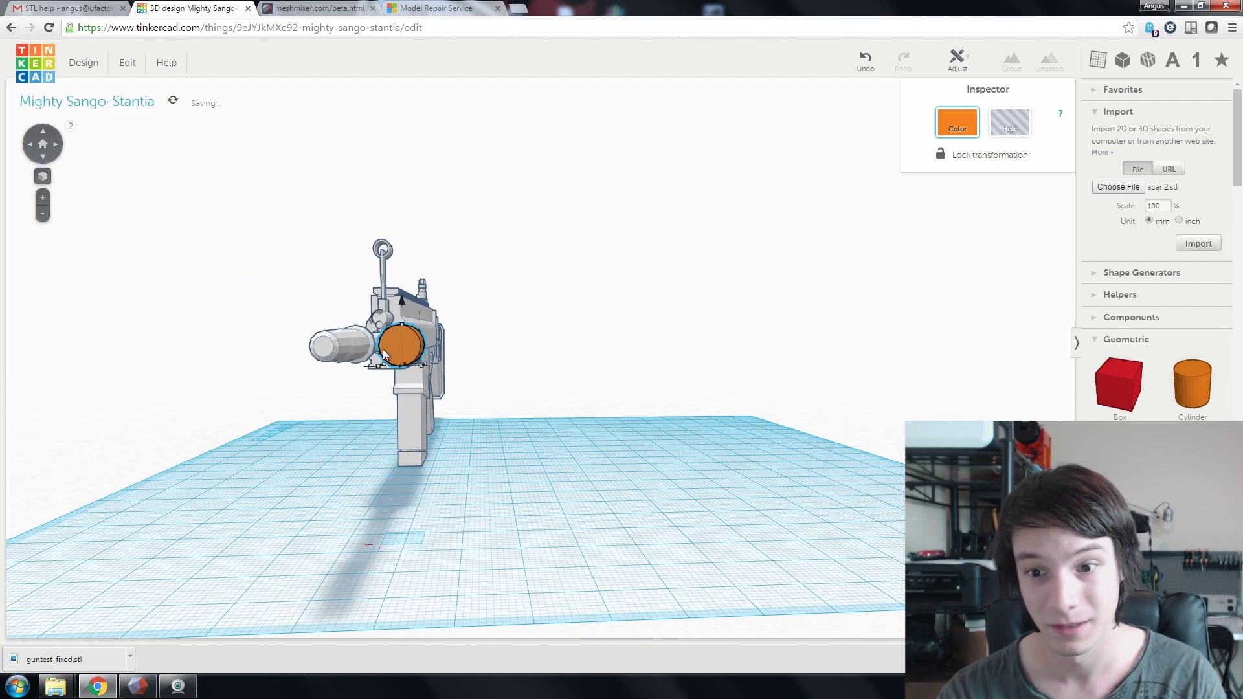
{"action": "right_click_drag", "start_coordinate": [414, 353], "coordinate": [693, 356]}
{"action": "left_click_drag", "start_coordinate": [708, 354], "coordinate": [696, 285]}
{"action": "right_click_drag", "start_coordinate": [696, 285], "coordinate": [569, 557]}
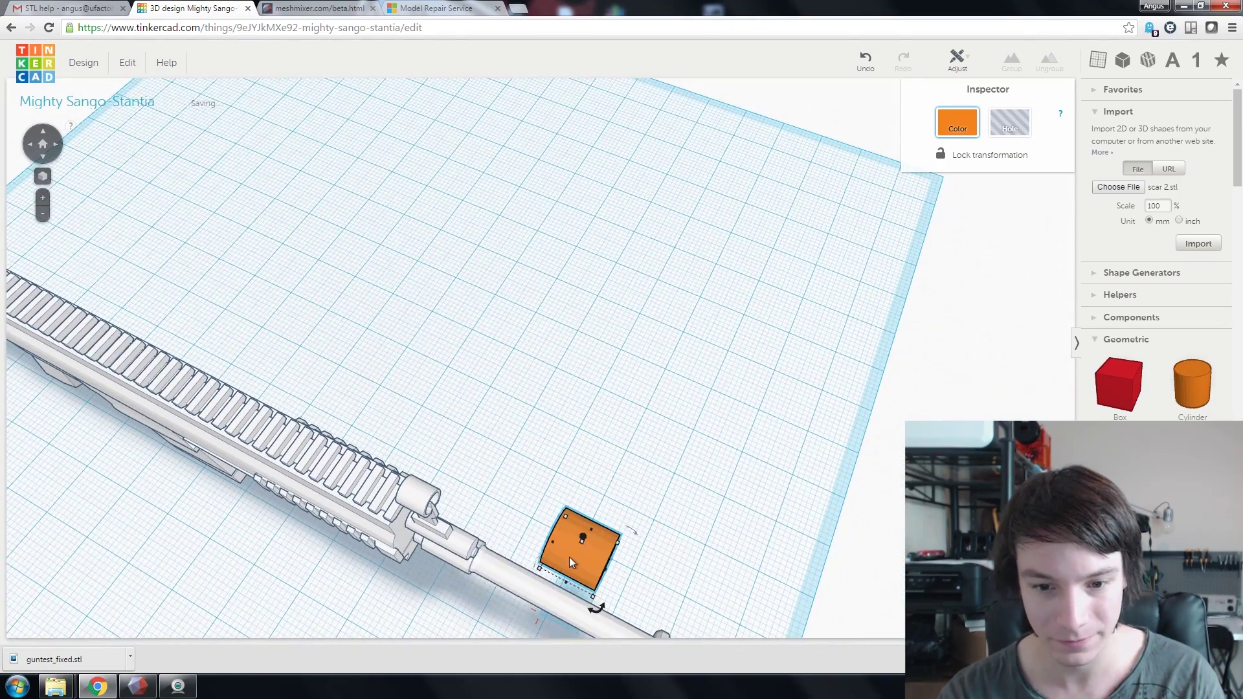
{"action": "left_click_drag", "start_coordinate": [569, 557], "coordinate": [409, 541]}
{"action": "right_click_drag", "start_coordinate": [410, 541], "coordinate": [621, 355]}
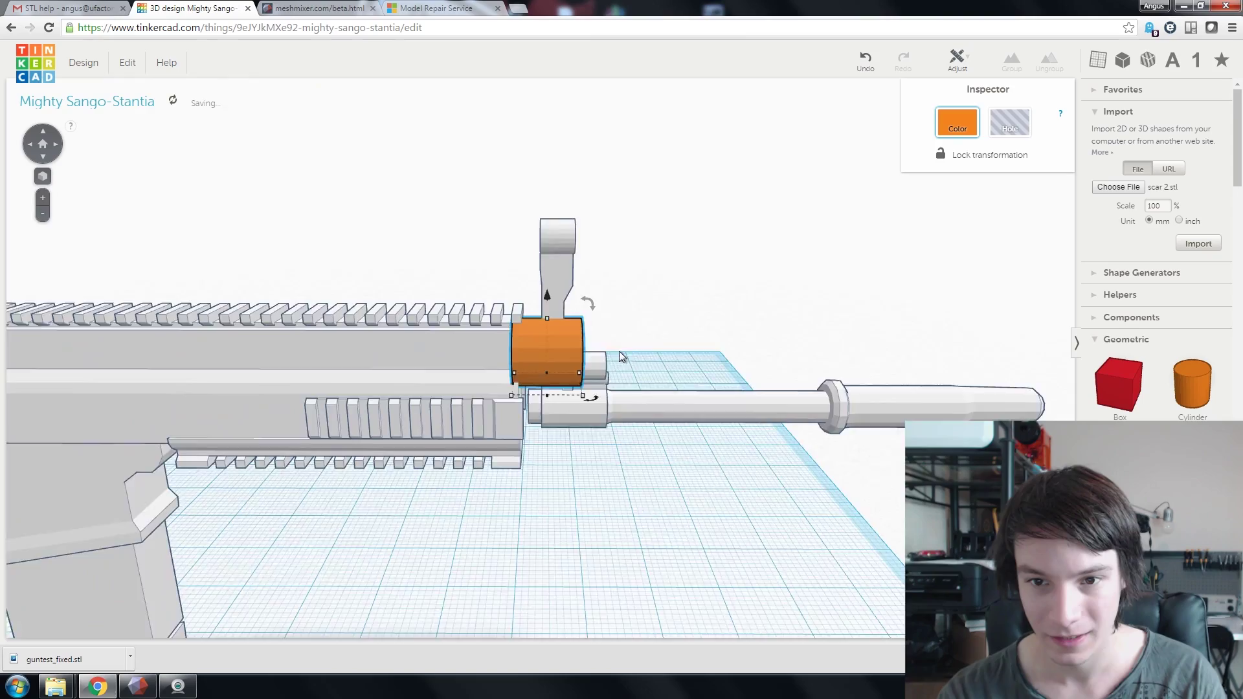
Trim the cylinder to 3 mm tall and view the rifle from above
{"action": "scroll", "coordinate": [547, 259], "scroll_direction": "up", "scroll_amount": 5}
{"action": "left_click_drag", "start_coordinate": [565, 205], "coordinate": [554, 309]}
{"action": "scroll", "coordinate": [421, 314], "scroll_direction": "down", "scroll_amount": 3}
{"action": "right_click_drag", "start_coordinate": [531, 321], "coordinate": [687, 383]}
{"action": "scroll", "coordinate": [690, 408], "scroll_direction": "up", "scroll_amount": 5}
{"action": "scroll", "coordinate": [690, 408], "scroll_direction": "down", "scroll_amount": 5}
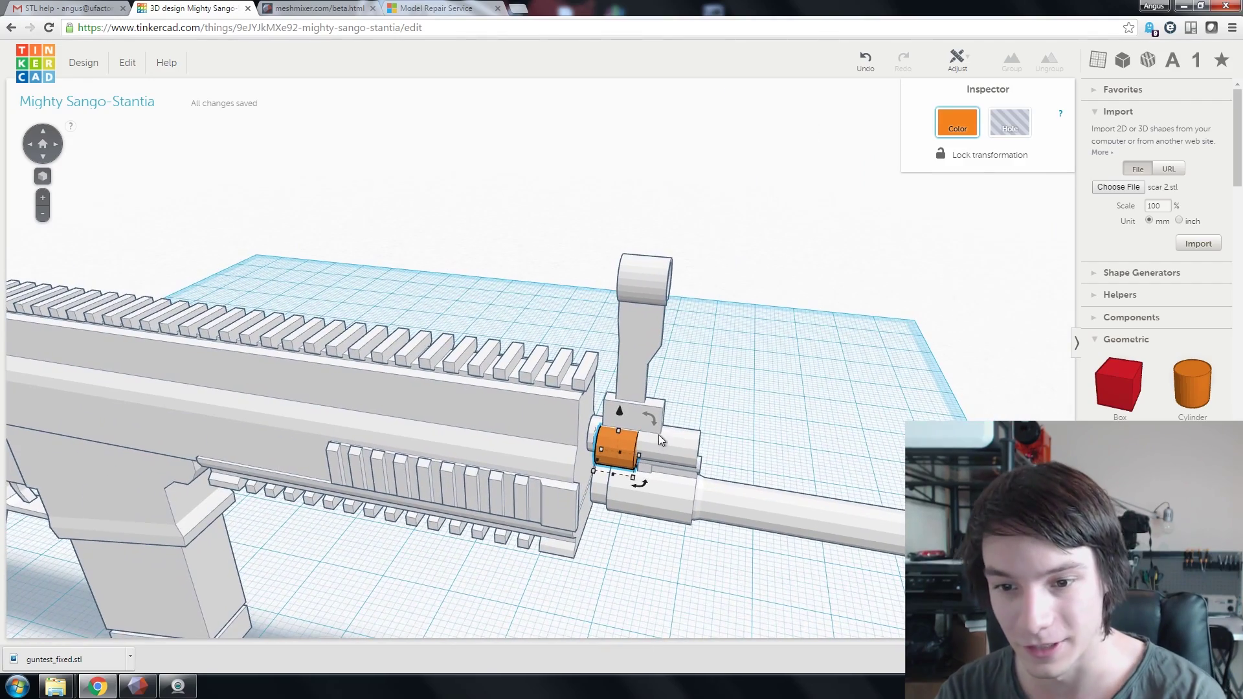
{"action": "left_click_drag", "start_coordinate": [651, 416], "coordinate": [650, 416]}
{"action": "right_click_drag", "start_coordinate": [576, 467], "coordinate": [641, 527]}
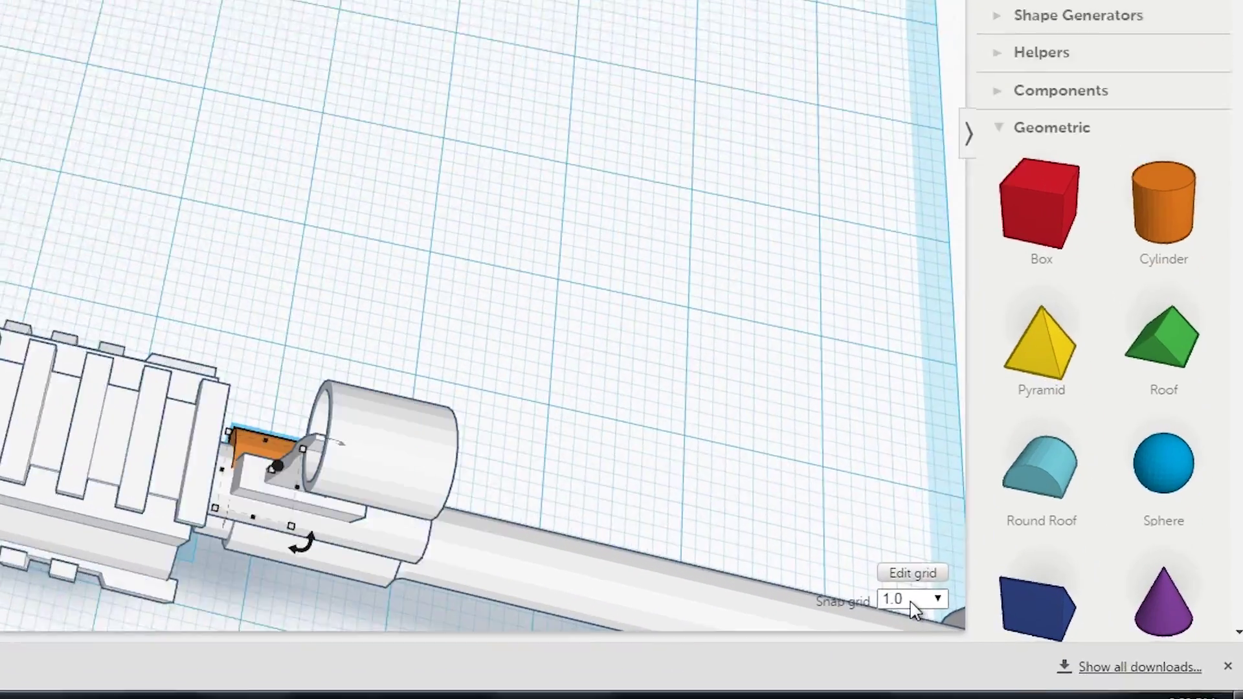
Set grid snapping to 0.1 and nudge the orange filler left along the tube with arrow keys
{"action": "left_click", "coordinate": [1044, 619]}
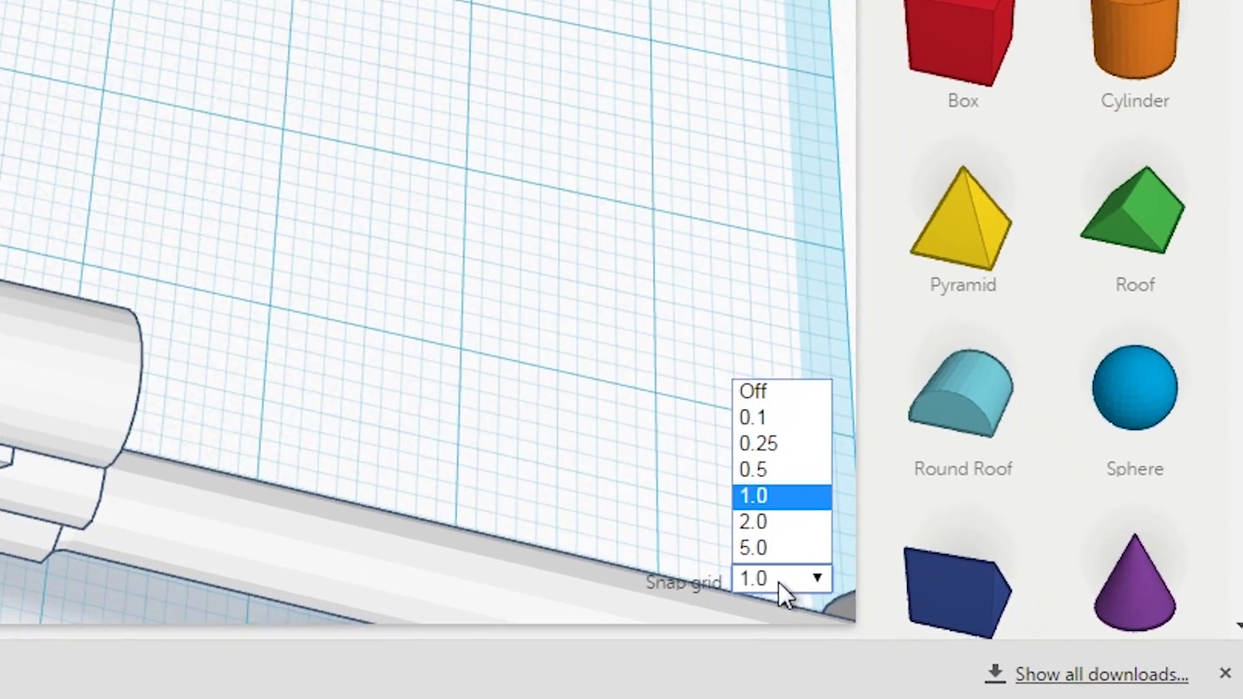
{"action": "left_click", "coordinate": [755, 422]}
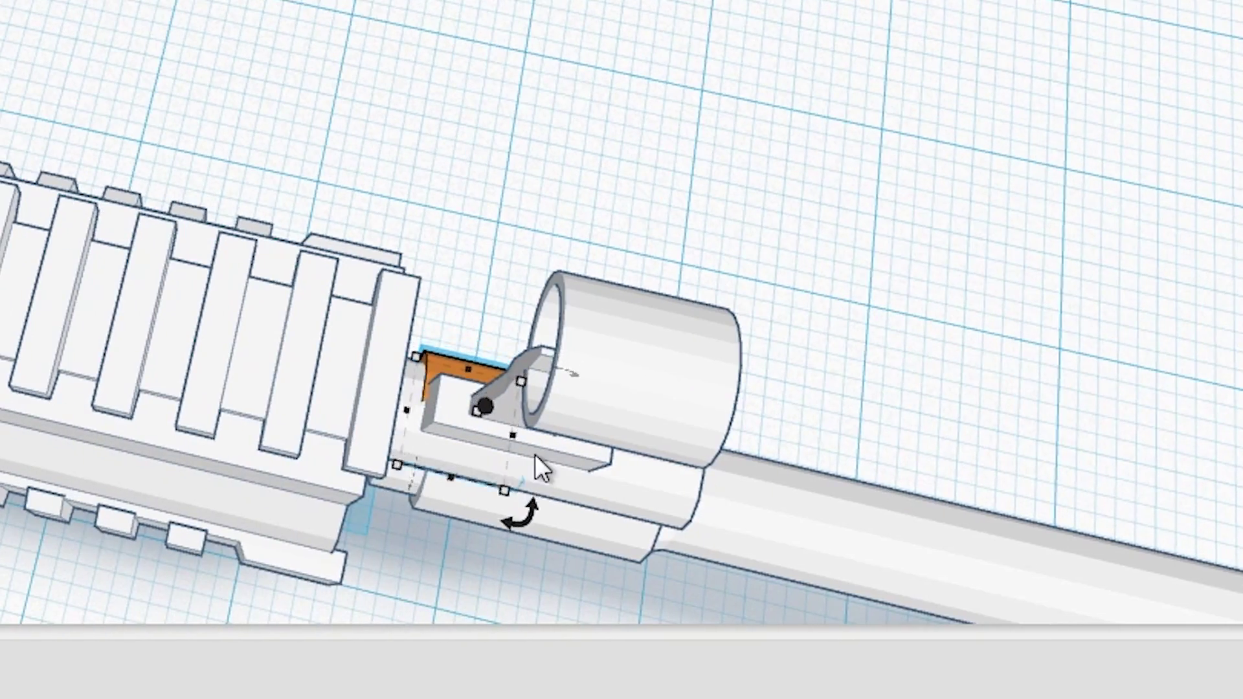
{"action": "key", "text": "Down"}
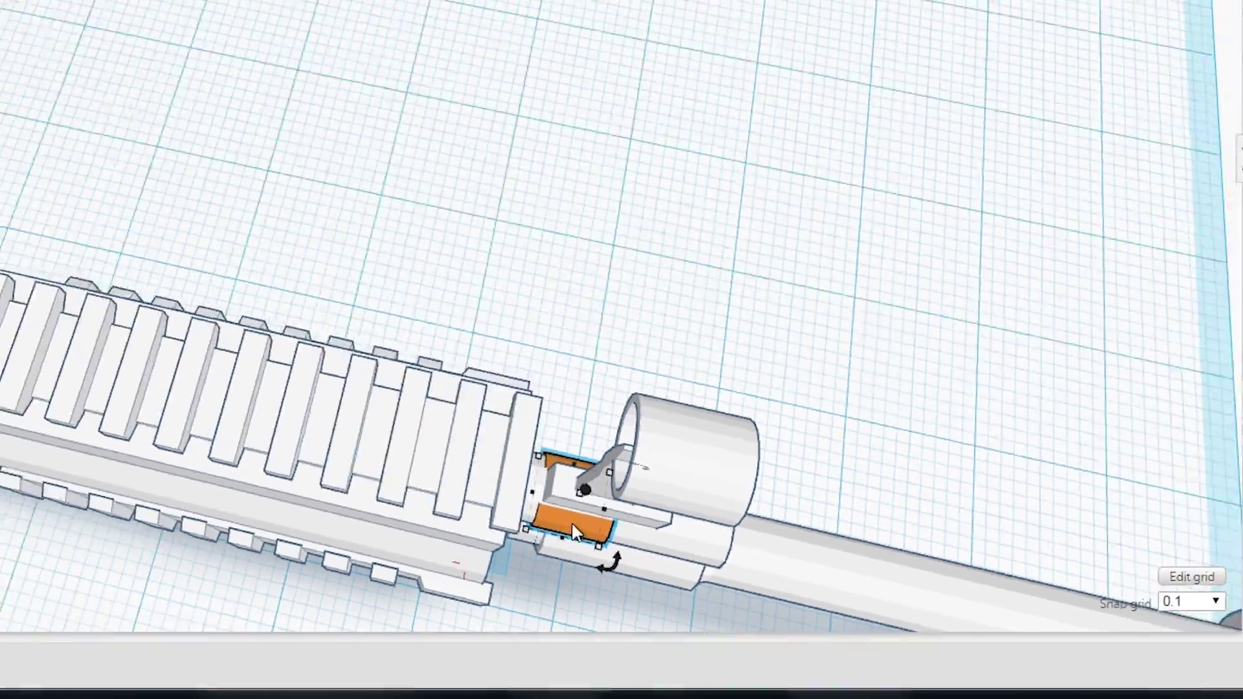
{"action": "scroll", "coordinate": [535, 455], "scroll_direction": "up", "scroll_amount": 3}
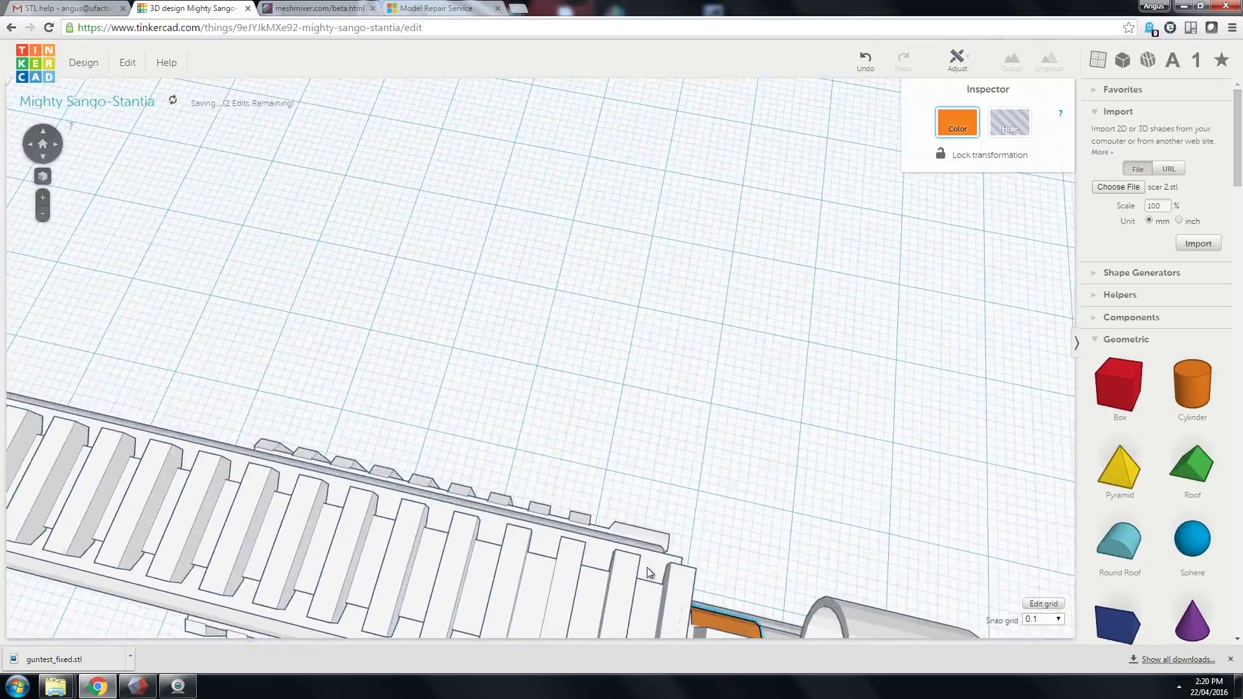
{"action": "scroll", "coordinate": [649, 572], "scroll_direction": "up", "scroll_amount": 10}
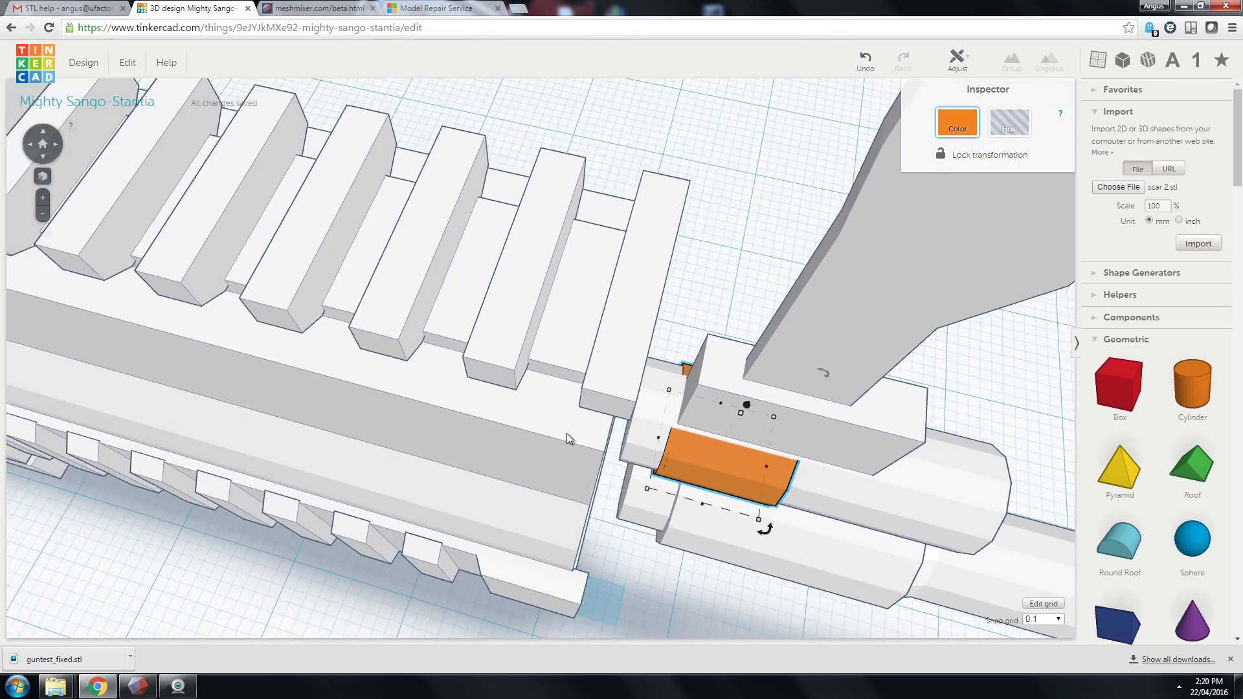
{"action": "right_click_drag", "start_coordinate": [567, 434], "coordinate": [559, 432]}
{"action": "key", "text": "Left"}
{"action": "key", "text": "Left"}
{"action": "key", "text": "Left"}
{"action": "key", "text": "Left"}
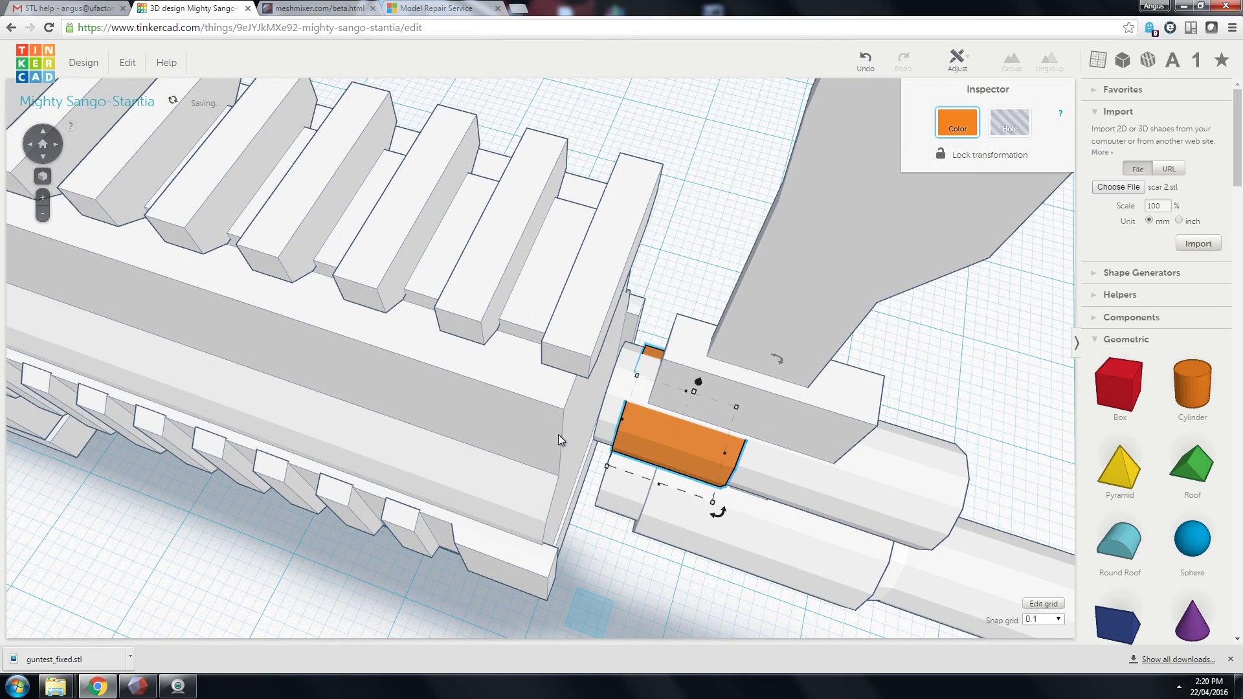
{"action": "key", "text": "Left"}
{"action": "key", "text": "Left"}
{"action": "key", "text": "Left"}
{"action": "key", "text": "Left"}
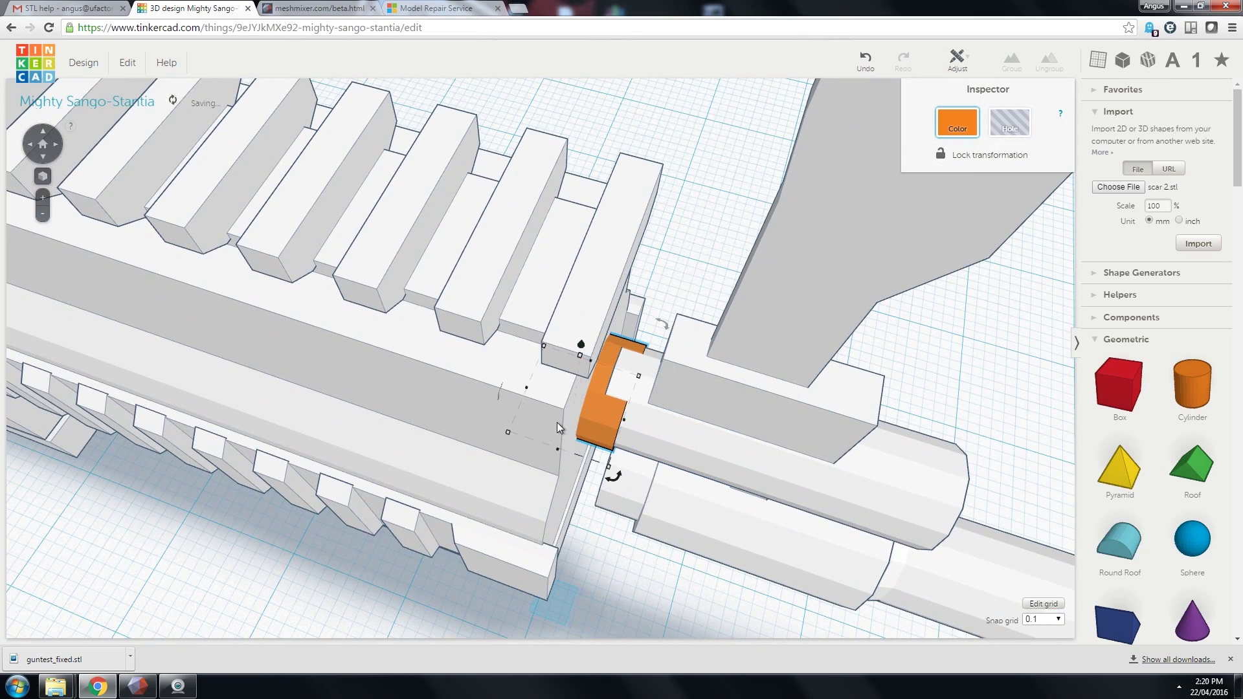
Undo the accidental gun move, then raise the orange filler to 38.00 mm from a side view
{"action": "left_click_drag", "start_coordinate": [557, 422], "coordinate": [543, 386]}
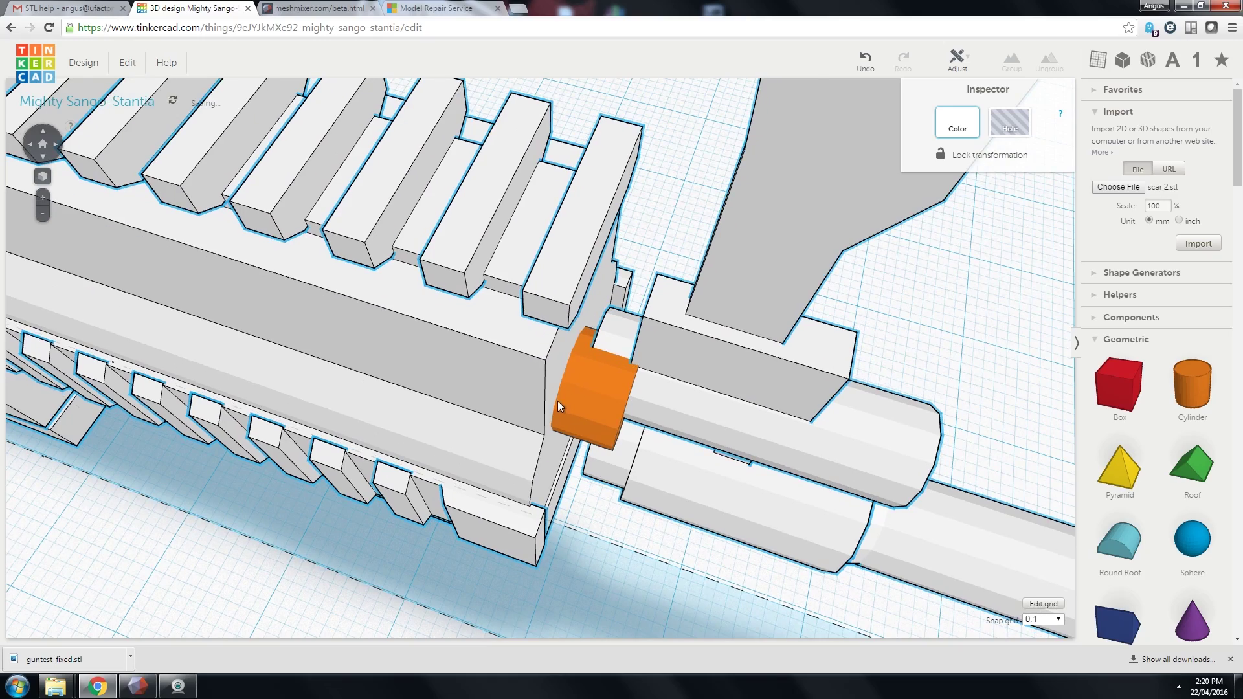
{"action": "key", "text": "ctrl+z"}
{"action": "left_click", "coordinate": [717, 176]}
{"action": "scroll", "coordinate": [659, 306], "scroll_direction": "down", "scroll_amount": 3}
{"action": "right_click_drag", "start_coordinate": [542, 633], "coordinate": [629, 448]}
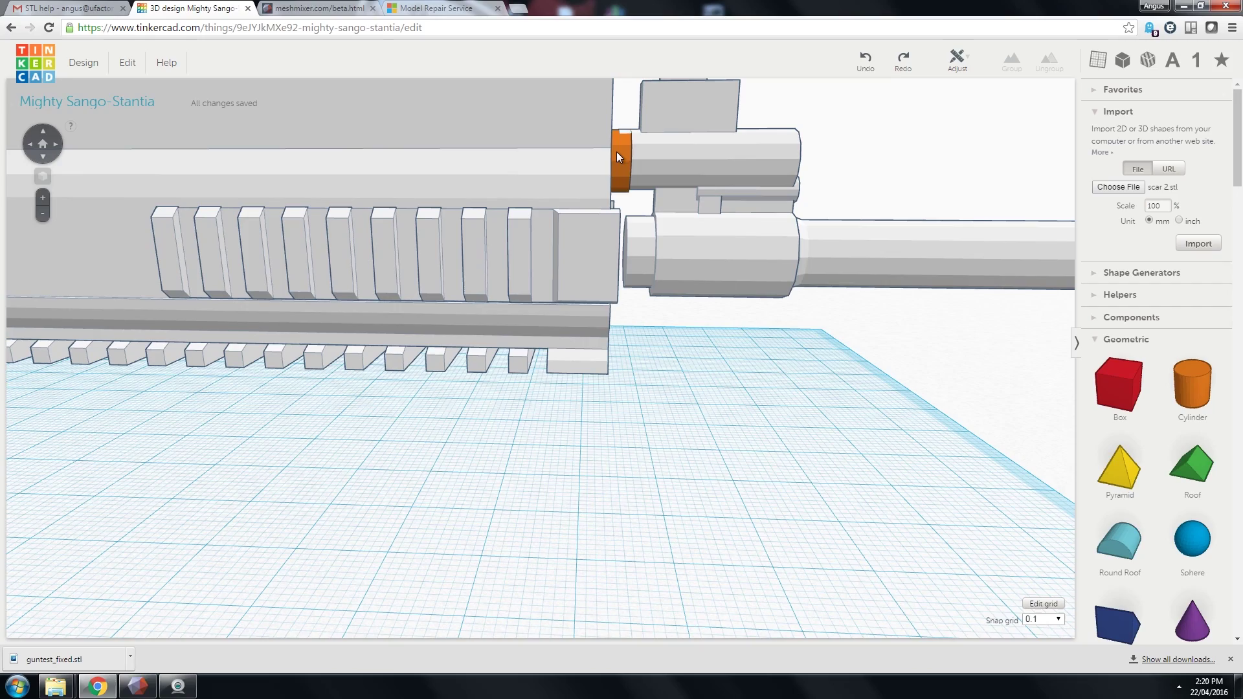
{"action": "left_click", "coordinate": [616, 151]}
{"action": "mouse_move", "coordinate": [598, 216]}
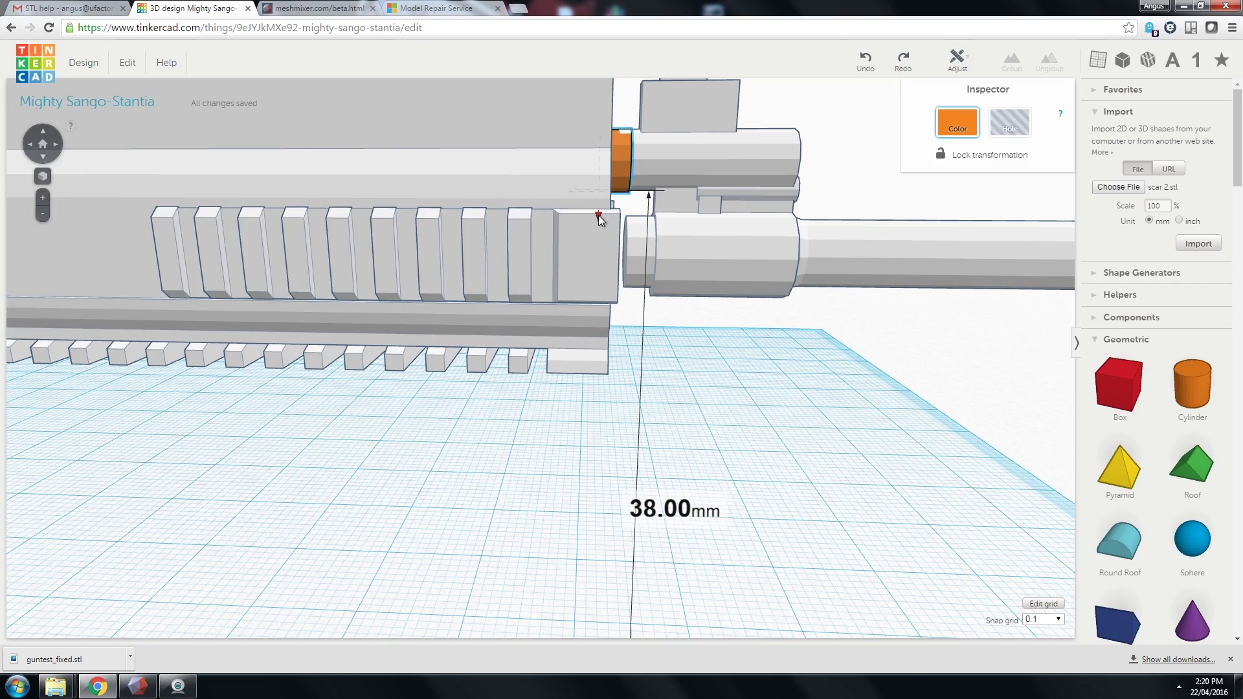
{"action": "left_click_drag", "start_coordinate": [598, 216], "coordinate": [599, 211]}
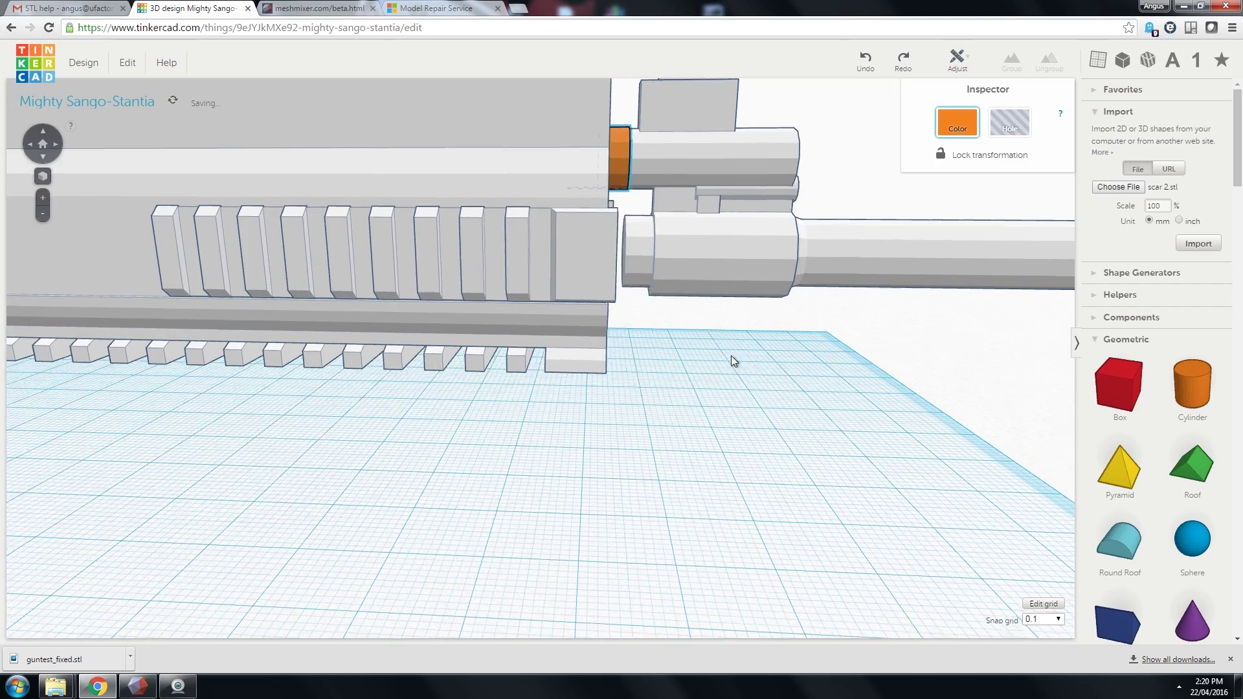
{"action": "right_click_drag", "start_coordinate": [731, 360], "coordinate": [684, 451]}
Lower the orange cylinder 5.40 mm, set its elevation to 0.40 mm and push it flush against the receiver
{"action": "scroll", "coordinate": [687, 401], "scroll_direction": "up", "scroll_amount": 3}
{"action": "scroll", "coordinate": [685, 401], "scroll_direction": "down", "scroll_amount": 3}
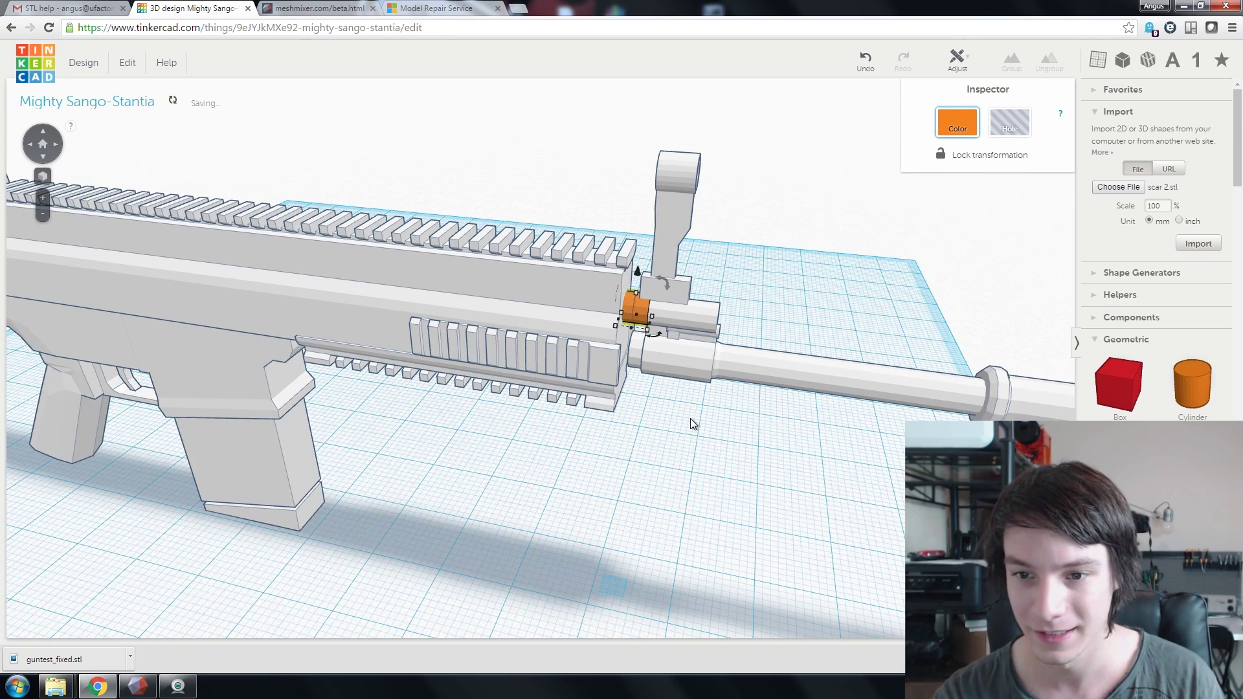
{"action": "scroll", "coordinate": [656, 358], "scroll_direction": "up", "scroll_amount": 3}
{"action": "left_click_drag", "start_coordinate": [678, 240], "coordinate": [670, 288]}
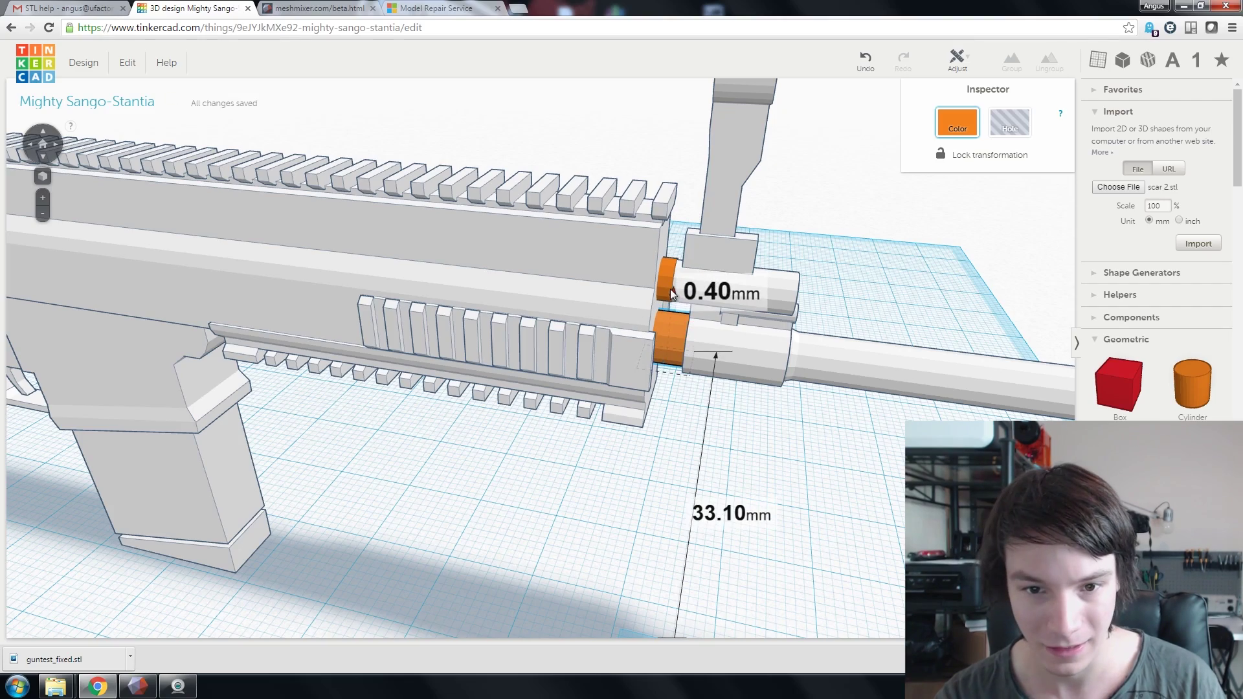
{"action": "right_click_drag", "start_coordinate": [670, 289], "coordinate": [266, 357]}
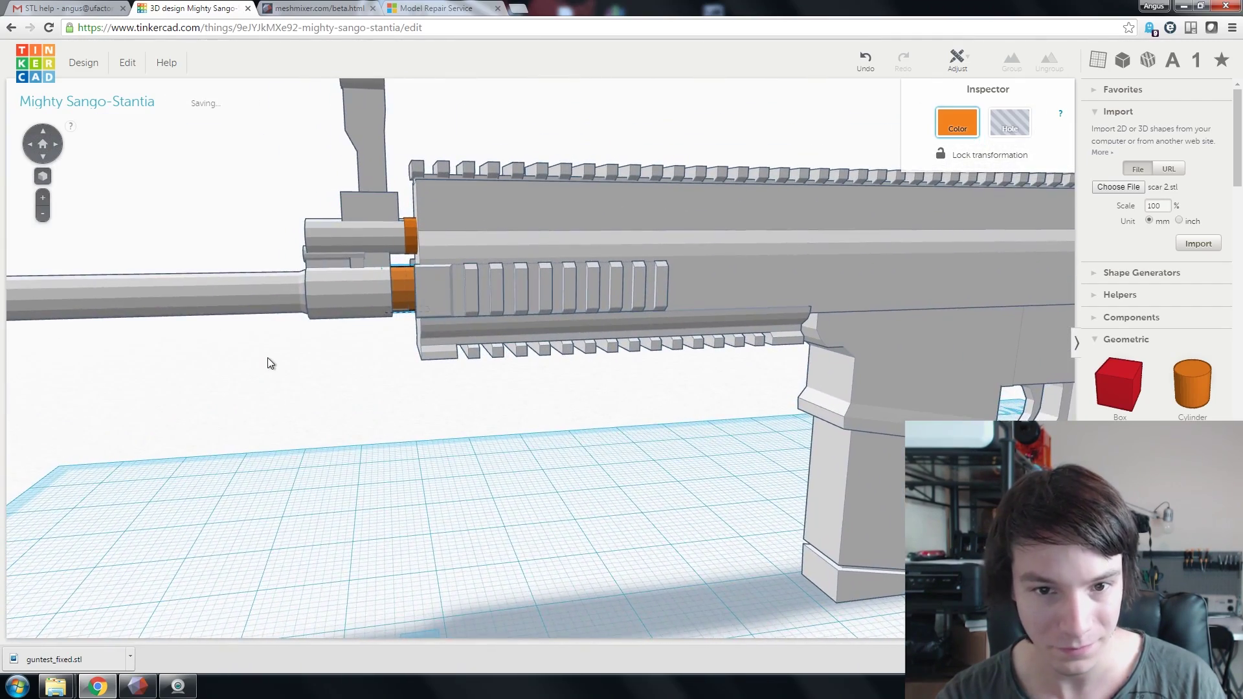
{"action": "scroll", "coordinate": [340, 239], "scroll_direction": "up", "scroll_amount": 3}
{"action": "left_click_drag", "start_coordinate": [339, 239], "coordinate": [360, 205]}
{"action": "scroll", "coordinate": [362, 267], "scroll_direction": "down", "scroll_amount": 1}
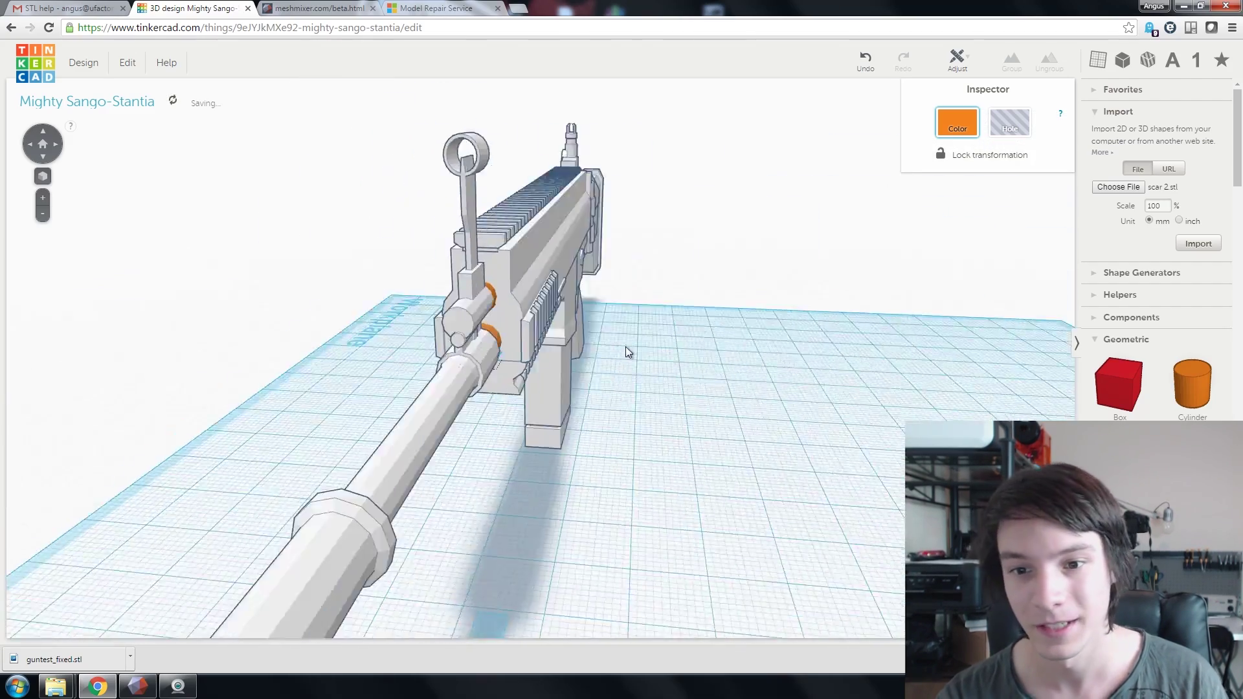
{"action": "right_click_drag", "start_coordinate": [625, 347], "coordinate": [683, 340]}
{"action": "scroll", "coordinate": [682, 340], "scroll_direction": "down", "scroll_amount": 3}
Marquee-select the rifle body and both orange fillers and group them into one object
{"action": "left_click", "coordinate": [686, 285]}
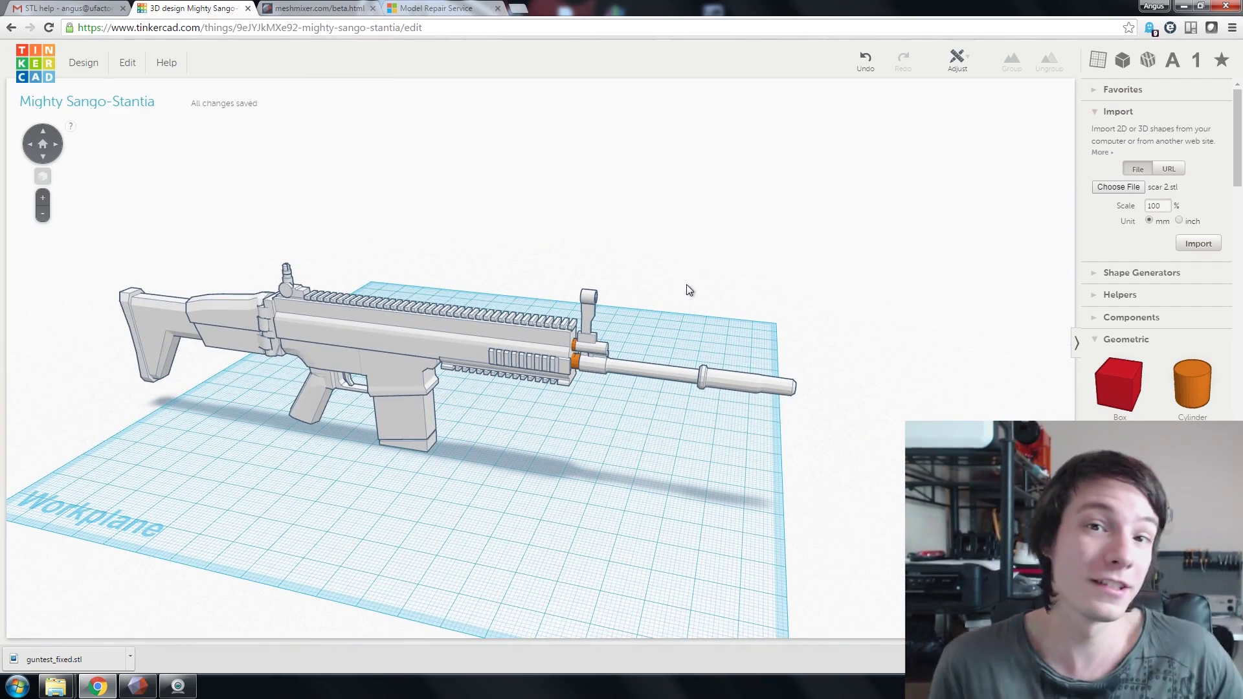
{"action": "scroll", "coordinate": [465, 133], "scroll_direction": "up", "scroll_amount": 3}
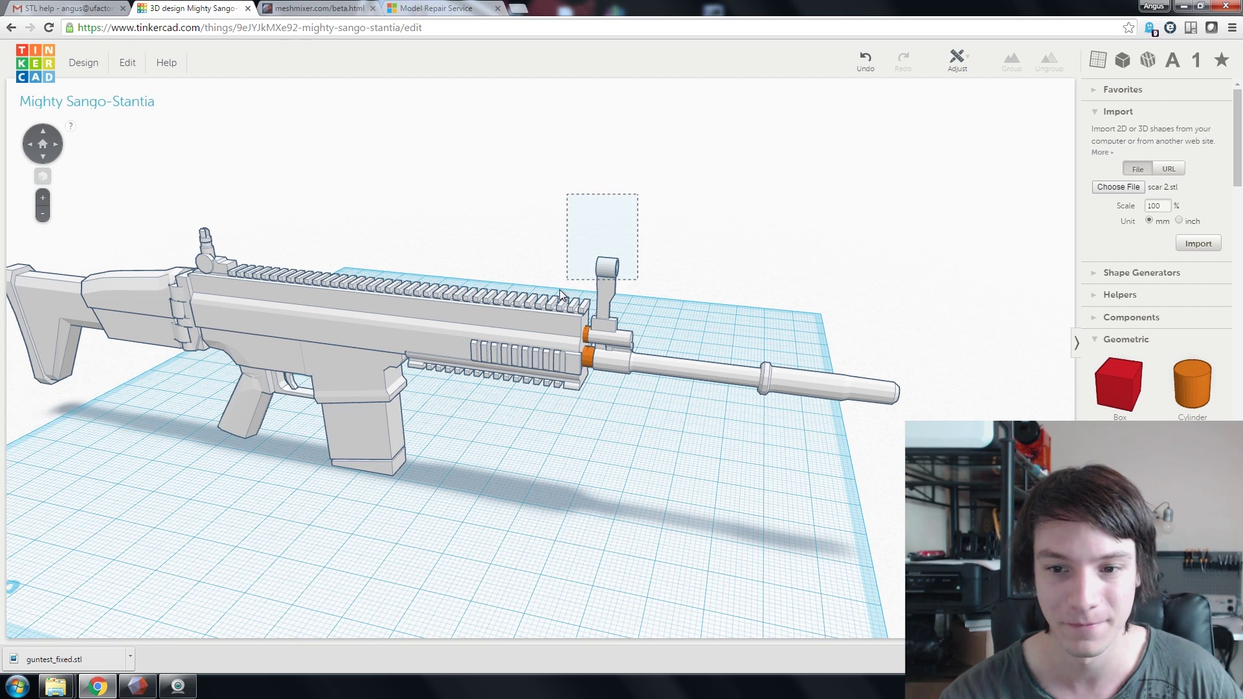
{"action": "left_click_drag", "start_coordinate": [560, 295], "coordinate": [490, 440]}
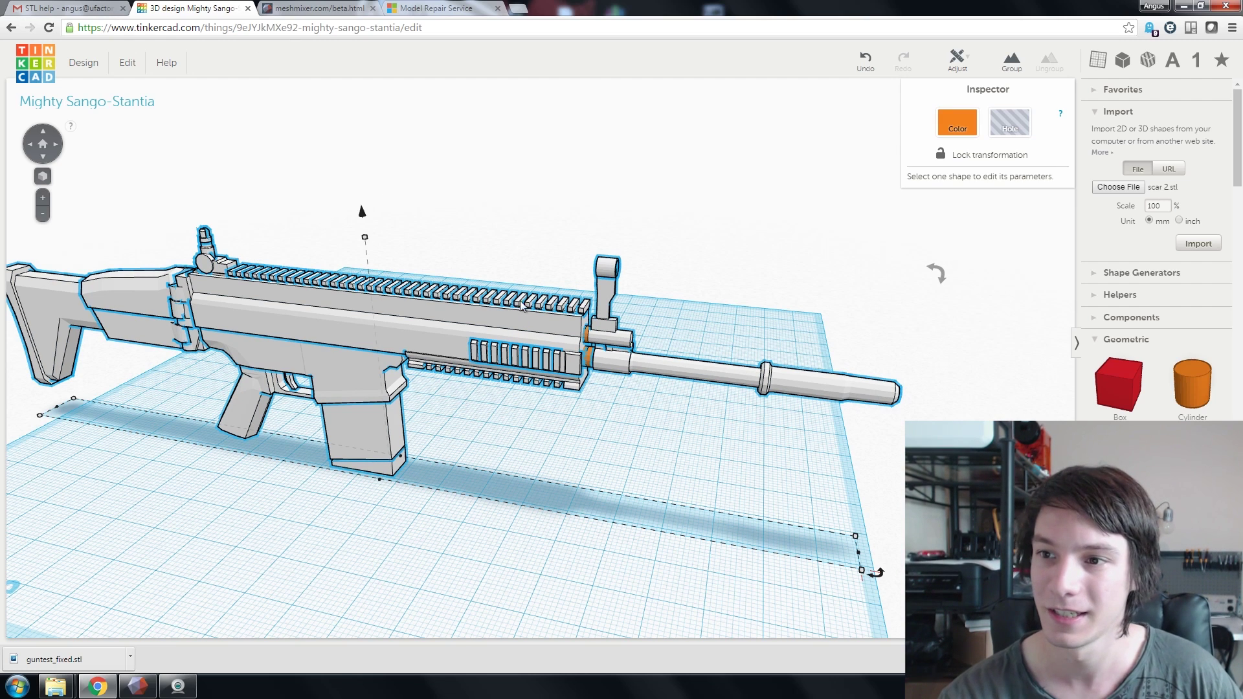
{"action": "left_click", "coordinate": [1002, 66]}
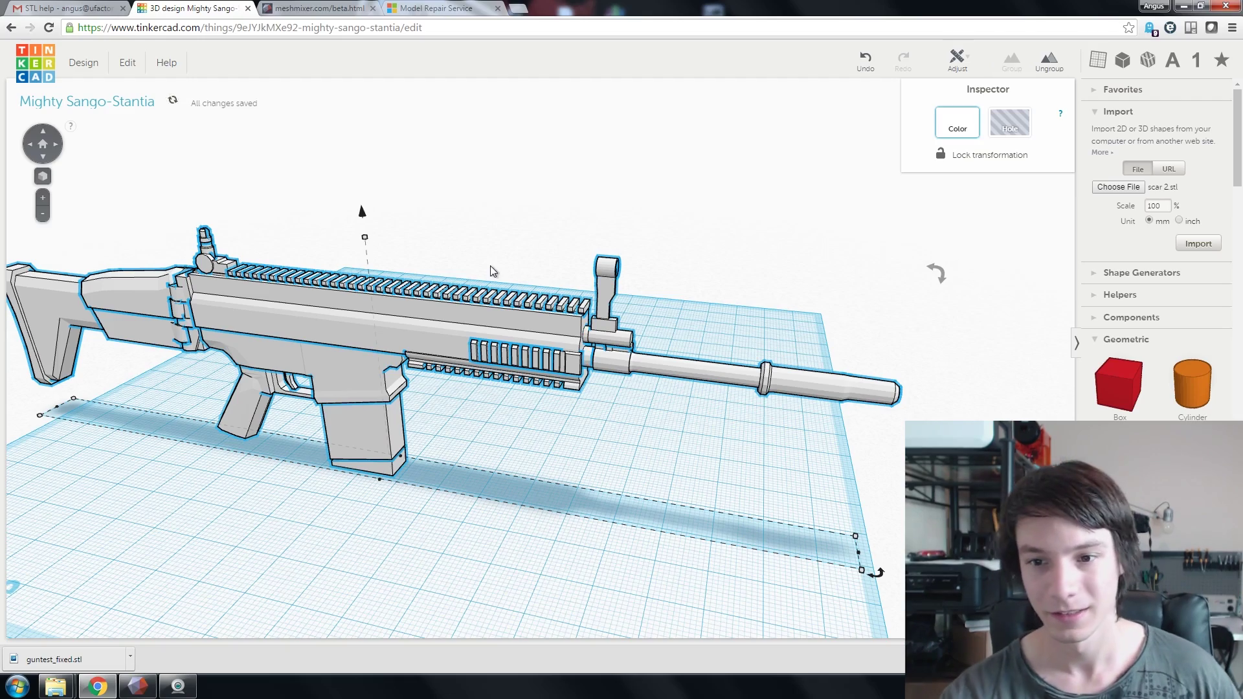
{"action": "scroll", "coordinate": [654, 314], "scroll_direction": "up", "scroll_amount": 6}
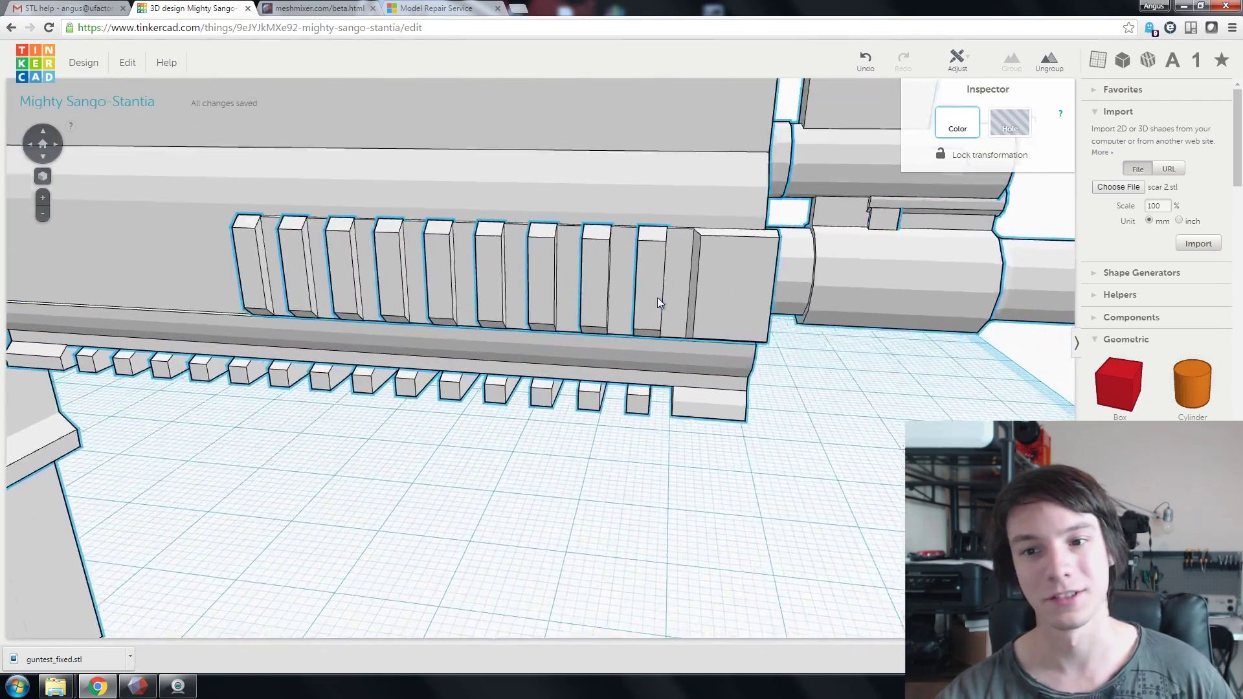
{"action": "scroll", "coordinate": [585, 304], "scroll_direction": "down", "scroll_amount": 8}
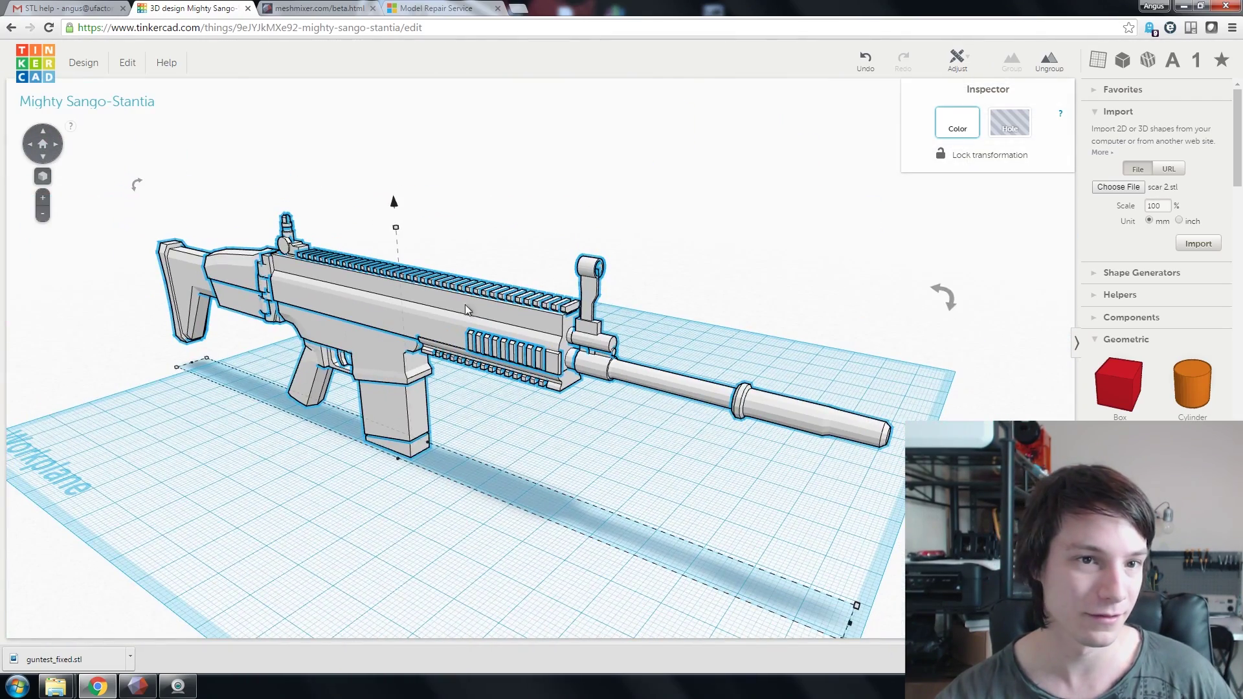
Export the grouped rifle as an STL via Design > Download for 3D Printing
{"action": "left_click", "coordinate": [73, 64]}
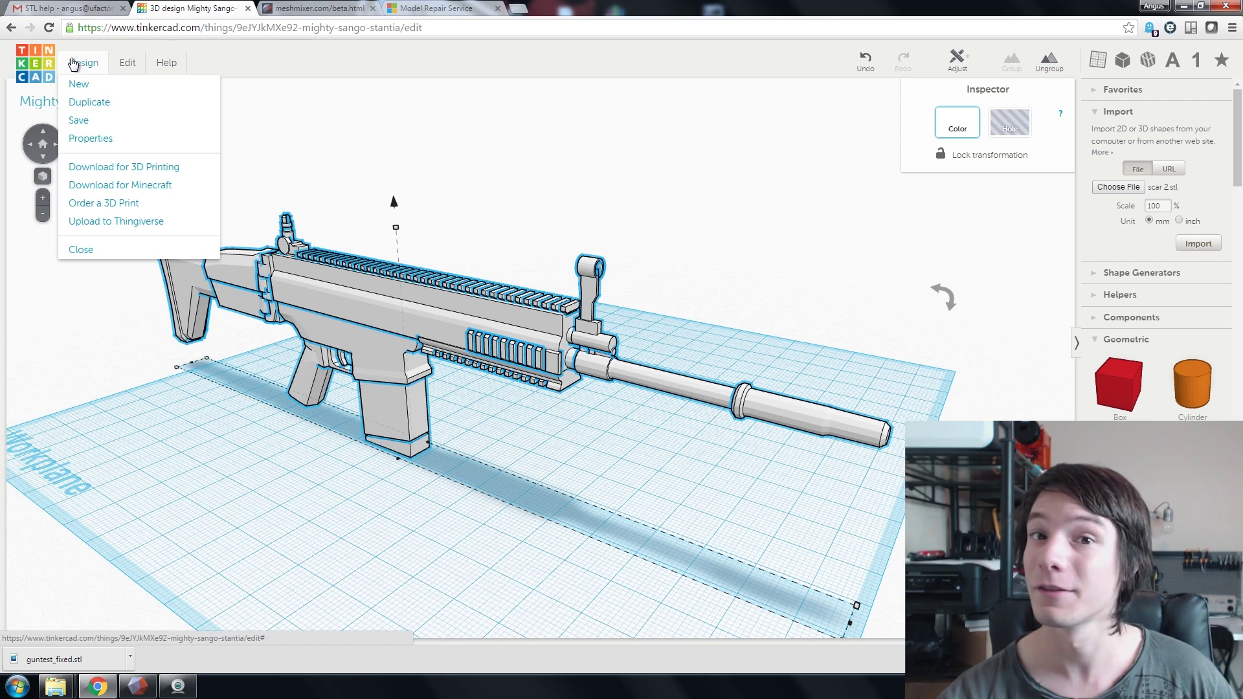
{"action": "left_click", "coordinate": [145, 170]}
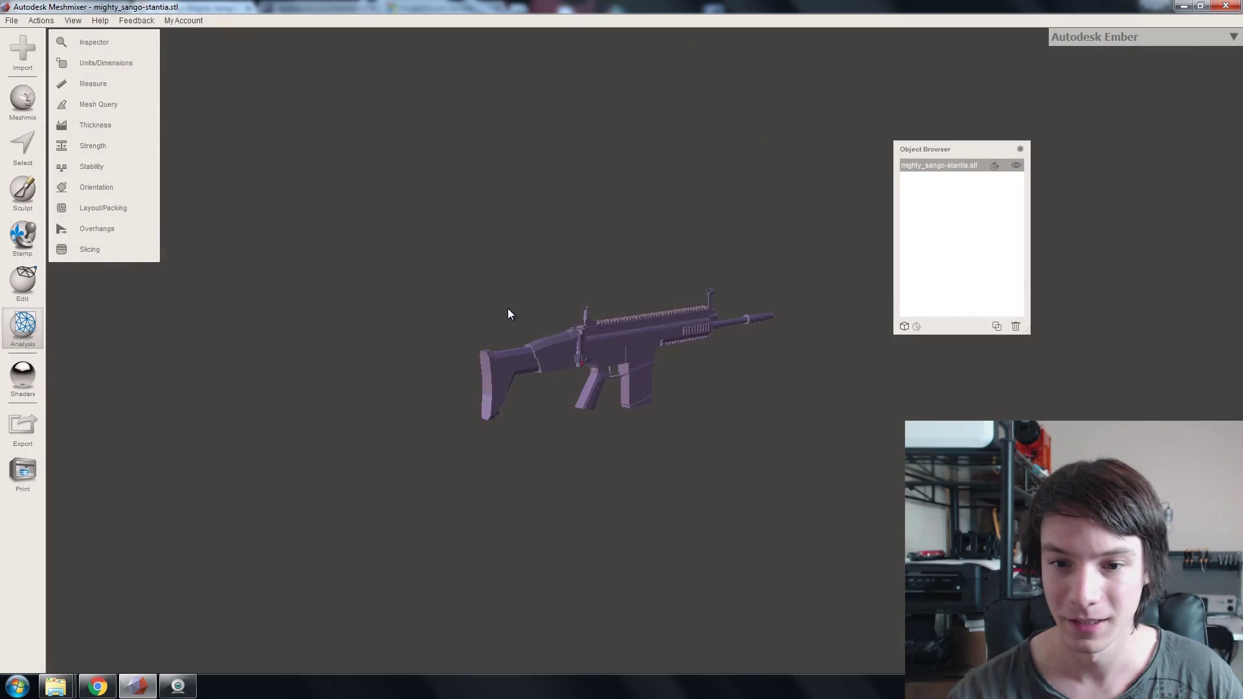
Run Edit > Separate Shells on the rifle and dismiss the 'No multiple shells found' message
{"action": "scroll", "coordinate": [509, 298], "scroll_direction": "up", "scroll_amount": 5}
{"action": "right_click_drag", "start_coordinate": [510, 280], "coordinate": [461, 384]}
{"action": "scroll", "coordinate": [457, 344], "scroll_direction": "up", "scroll_amount": 3}
{"action": "scroll", "coordinate": [479, 334], "scroll_direction": "down", "scroll_amount": 1}
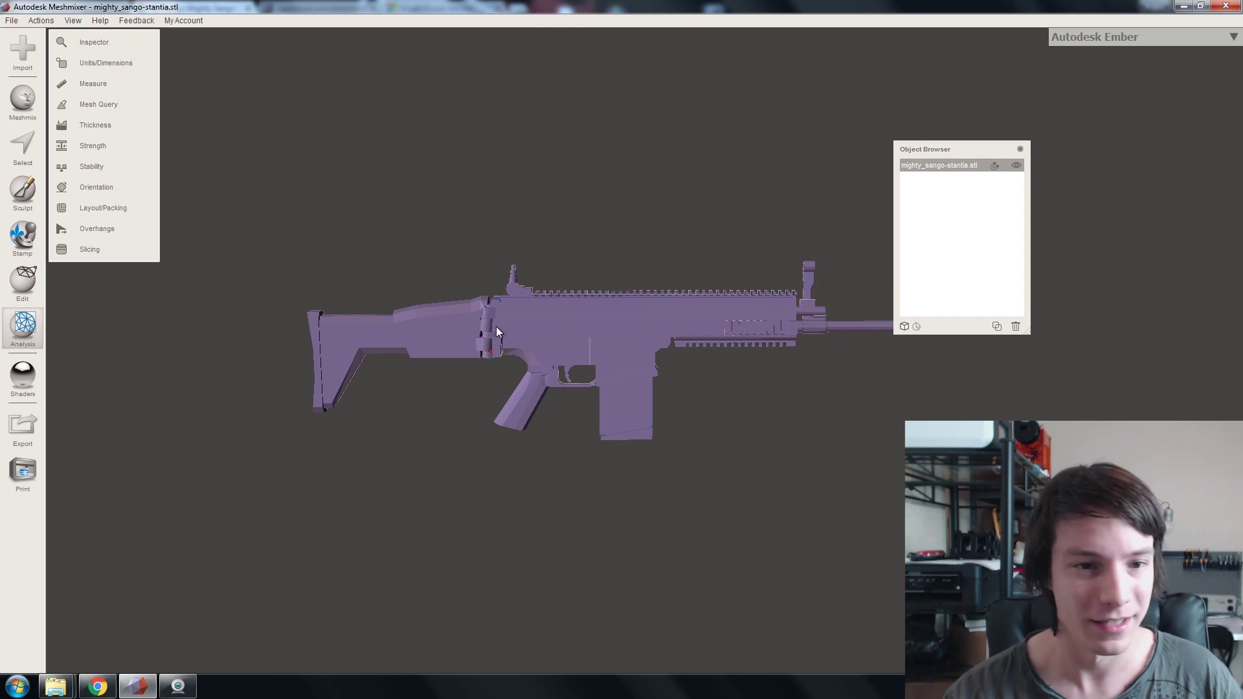
{"action": "right_click_drag", "start_coordinate": [496, 327], "coordinate": [507, 321]}
{"action": "middle_click_drag", "start_coordinate": [507, 322], "coordinate": [358, 323]}
{"action": "left_click", "coordinate": [19, 288]}
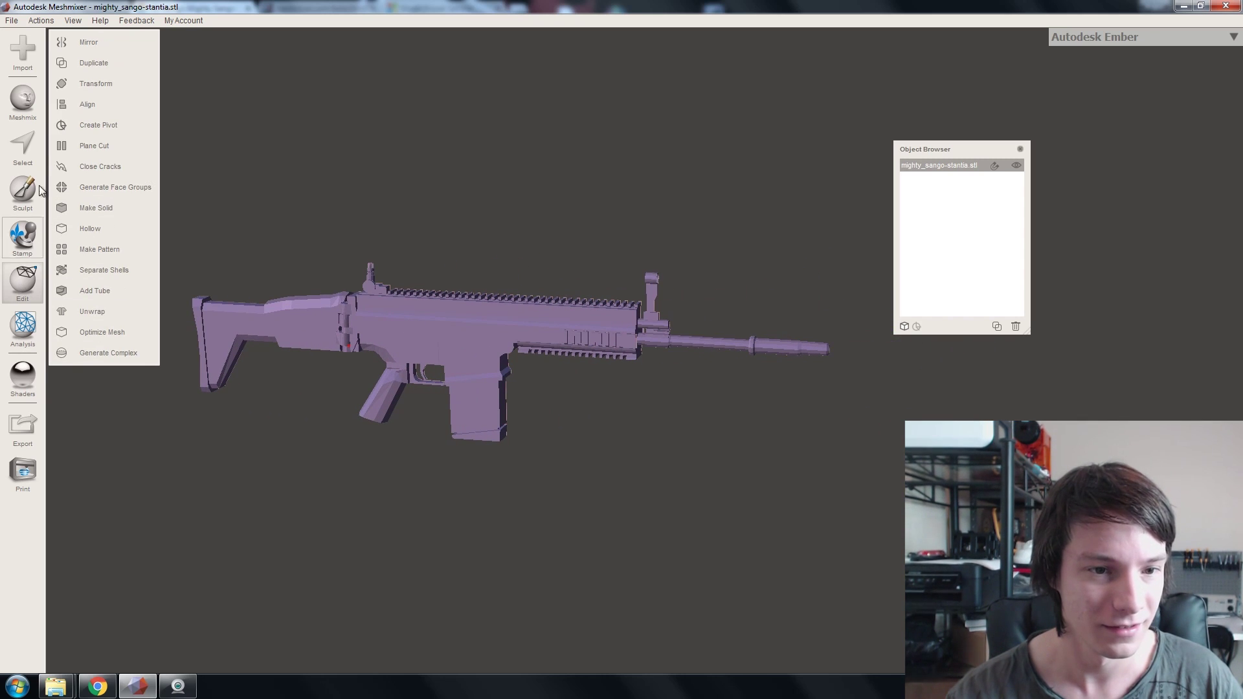
{"action": "left_click", "coordinate": [105, 271]}
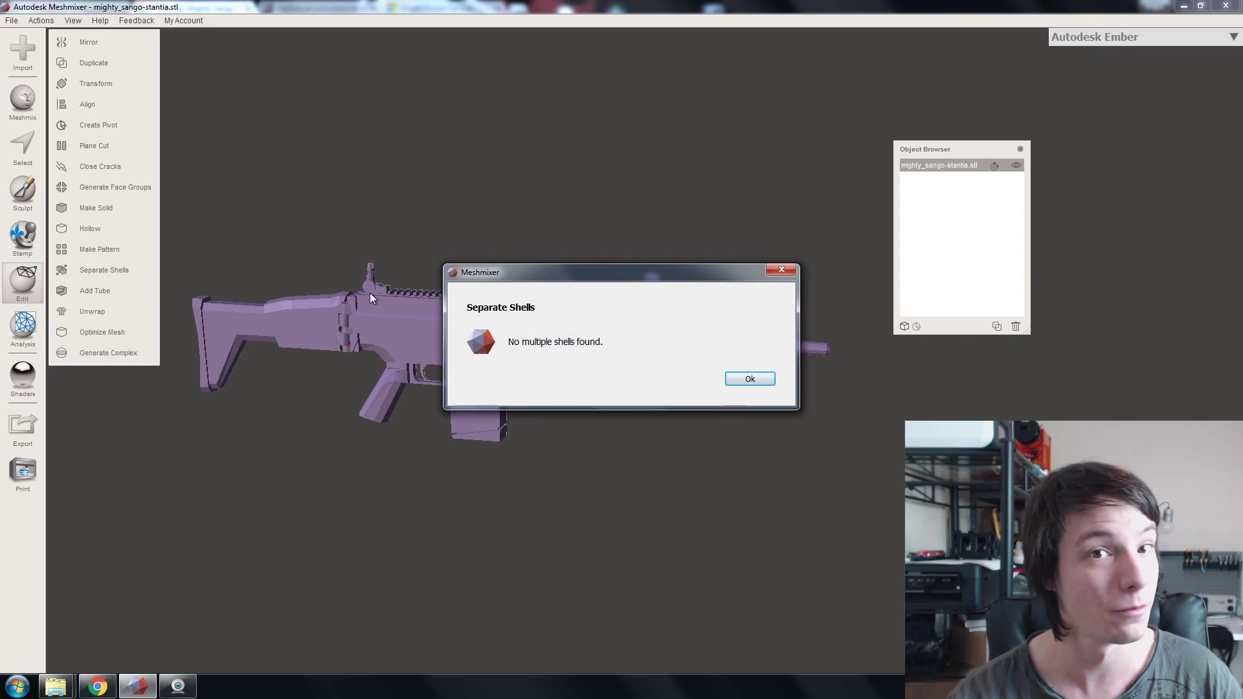
{"action": "left_click", "coordinate": [746, 379]}
Inspect the rifle up close from several angles, including the grip from below
{"action": "scroll", "coordinate": [544, 362], "scroll_direction": "up", "scroll_amount": 1}
{"action": "right_click_drag", "start_coordinate": [360, 372], "coordinate": [354, 367]}
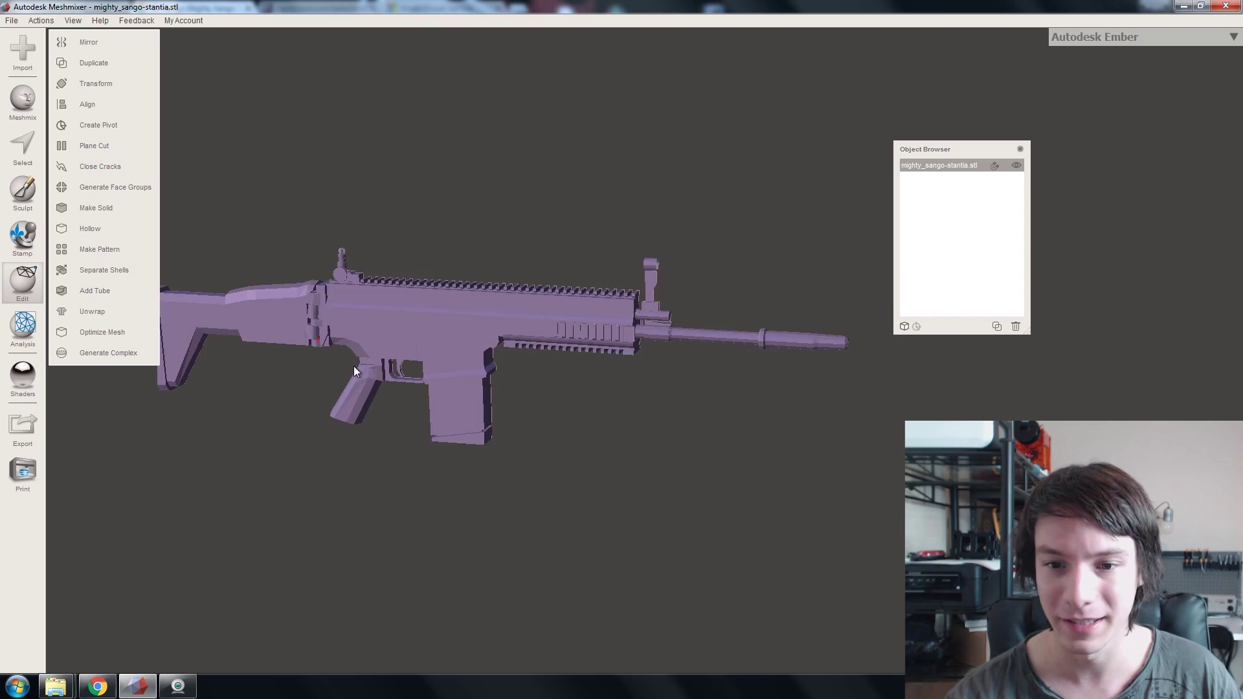
{"action": "middle_click_drag", "start_coordinate": [354, 367], "coordinate": [602, 294]}
{"action": "scroll", "coordinate": [602, 294], "scroll_direction": "up", "scroll_amount": 1}
{"action": "scroll", "coordinate": [603, 293], "scroll_direction": "up", "scroll_amount": 7}
{"action": "right_click_drag", "start_coordinate": [503, 283], "coordinate": [526, 312]}
{"action": "scroll", "coordinate": [526, 312], "scroll_direction": "down", "scroll_amount": 5}
{"action": "scroll", "coordinate": [496, 305], "scroll_direction": "up", "scroll_amount": 4}
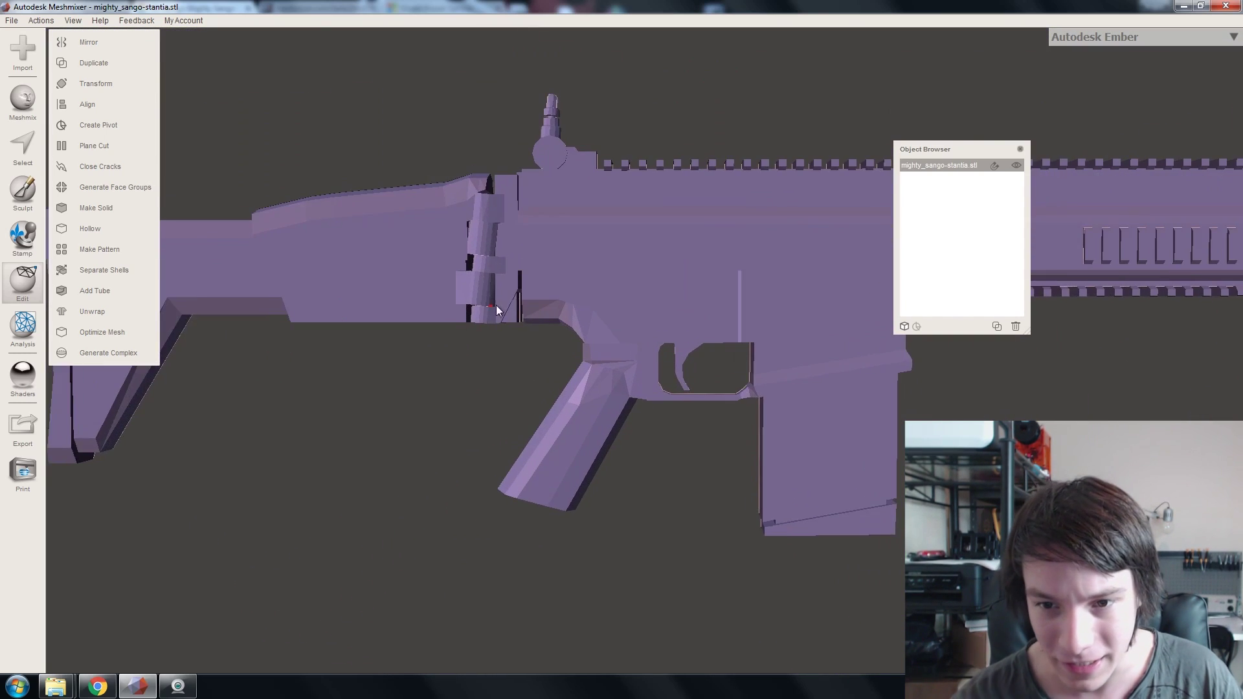
{"action": "scroll", "coordinate": [544, 324], "scroll_direction": "up", "scroll_amount": 6}
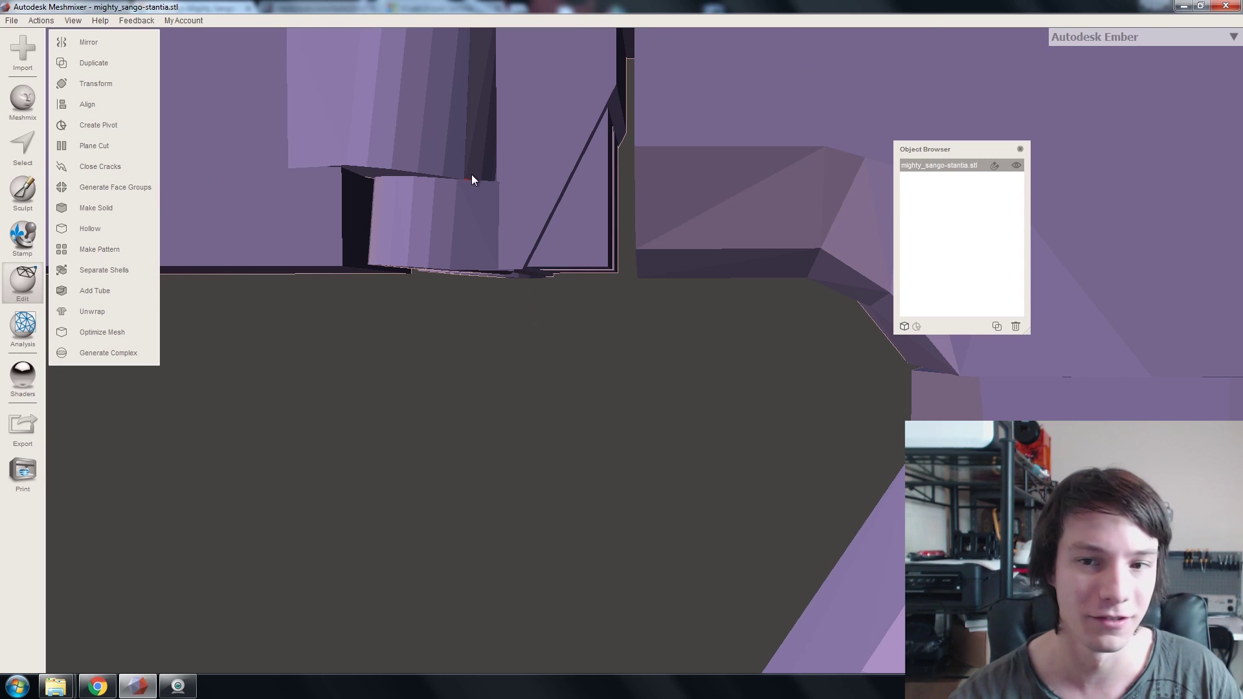
{"action": "scroll", "coordinate": [471, 174], "scroll_direction": "down", "scroll_amount": 3}
{"action": "scroll", "coordinate": [499, 285], "scroll_direction": "down", "scroll_amount": 4}
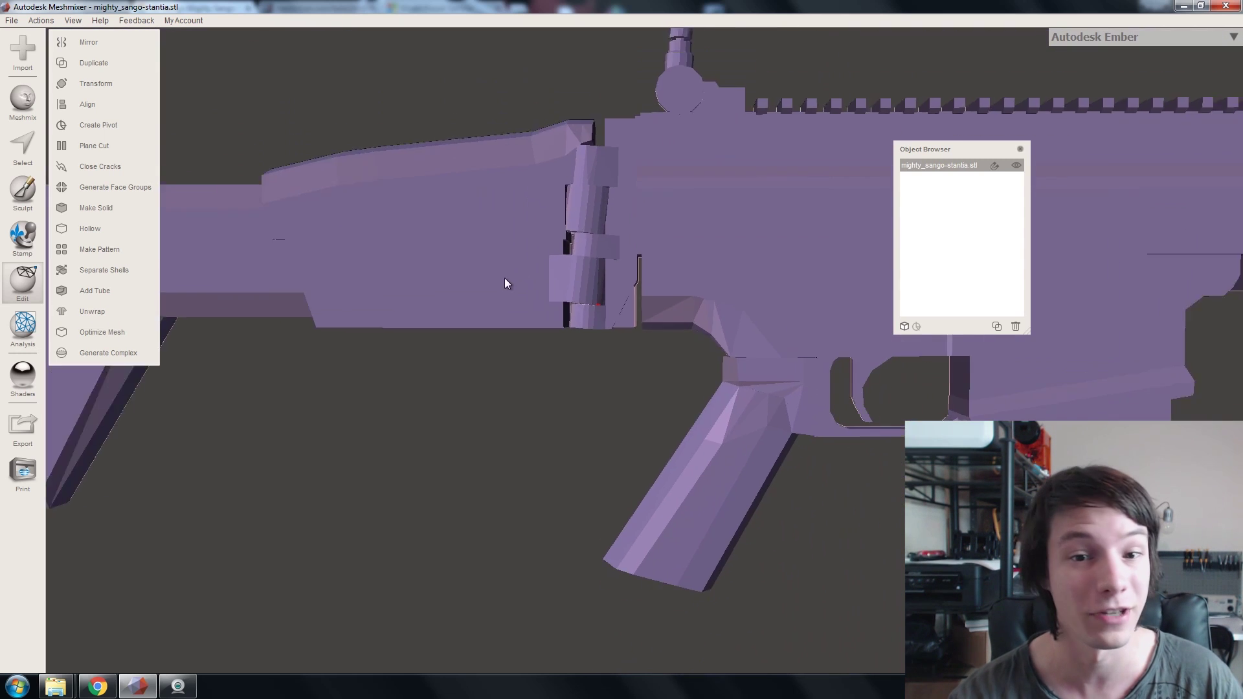
{"action": "scroll", "coordinate": [503, 278], "scroll_direction": "down", "scroll_amount": 5}
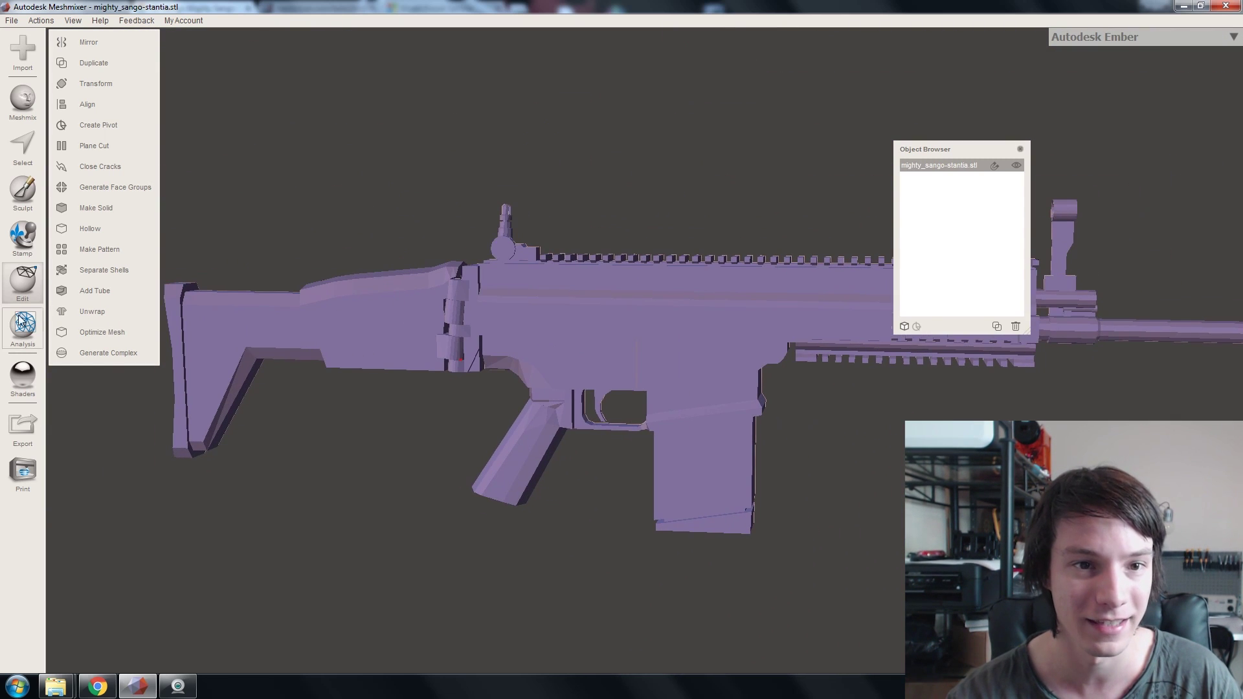
Use the Inspector's Auto Repair All to fill the rifle mesh's holes, then view it from below
{"action": "left_click", "coordinate": [21, 320]}
{"action": "left_click", "coordinate": [122, 40]}
{"action": "scroll", "coordinate": [418, 281], "scroll_direction": "down", "scroll_amount": 2}
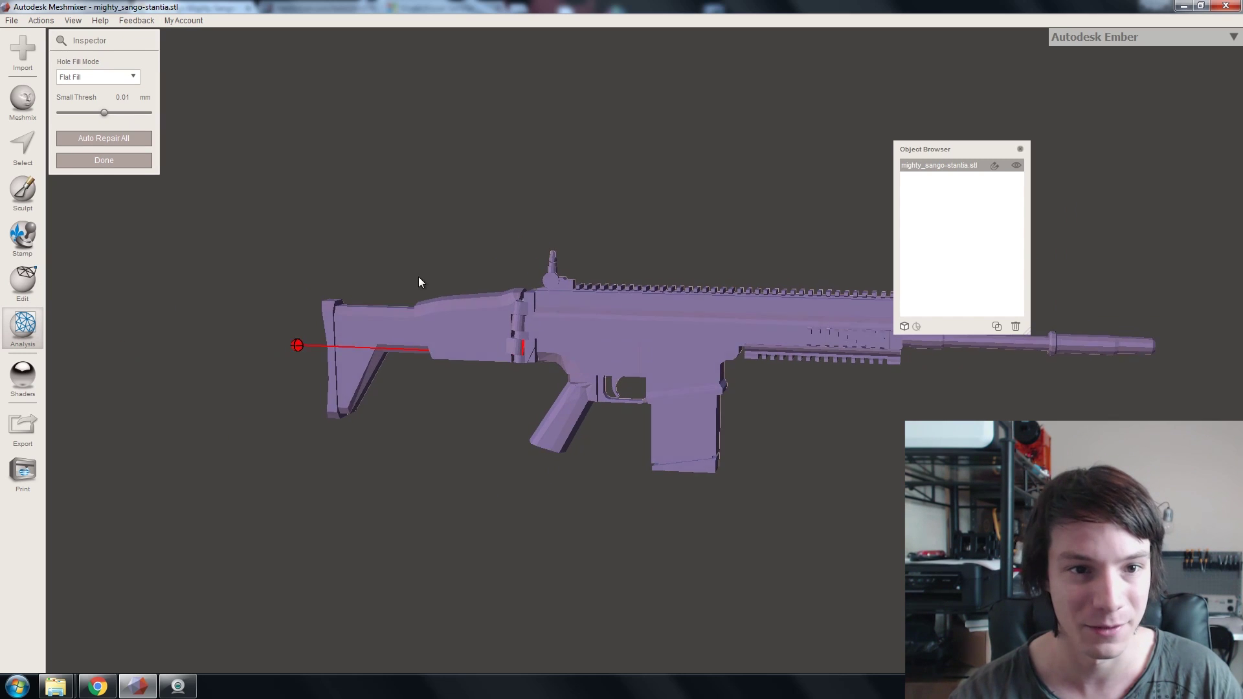
{"action": "scroll", "coordinate": [498, 302], "scroll_direction": "up", "scroll_amount": 2}
{"action": "left_click", "coordinate": [116, 137]}
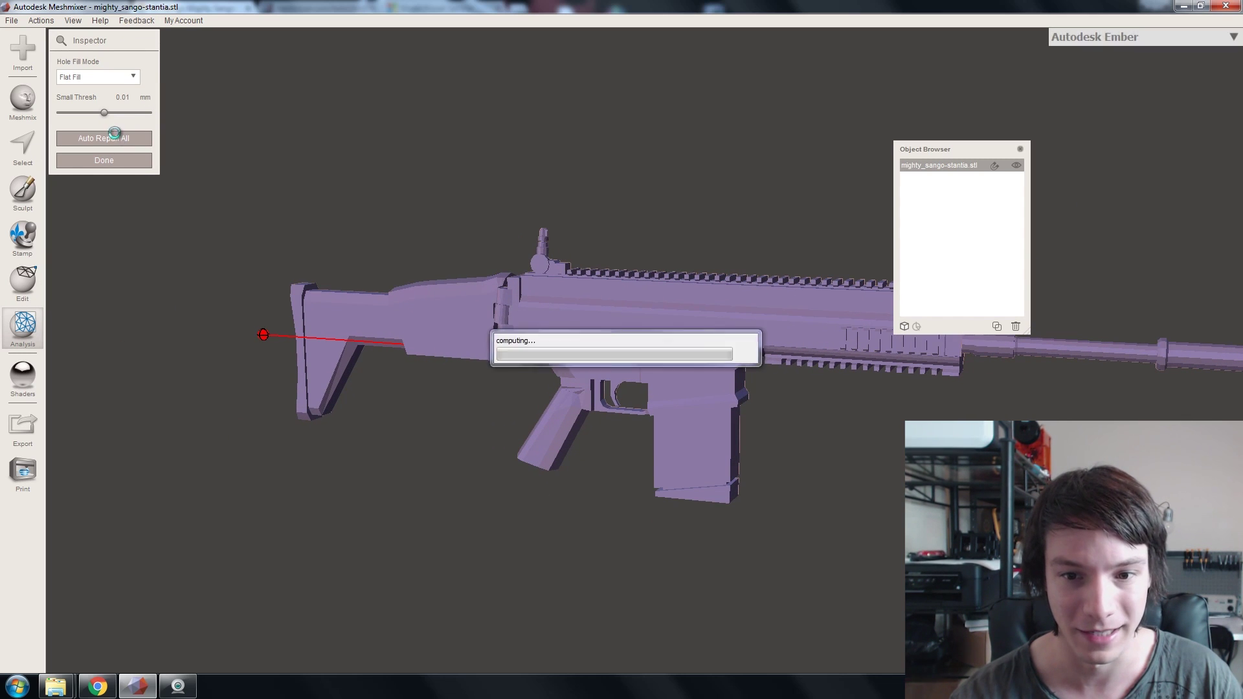
{"action": "scroll", "coordinate": [394, 285], "scroll_direction": "up", "scroll_amount": 3}
{"action": "right_click_drag", "start_coordinate": [325, 277], "coordinate": [474, 168]}
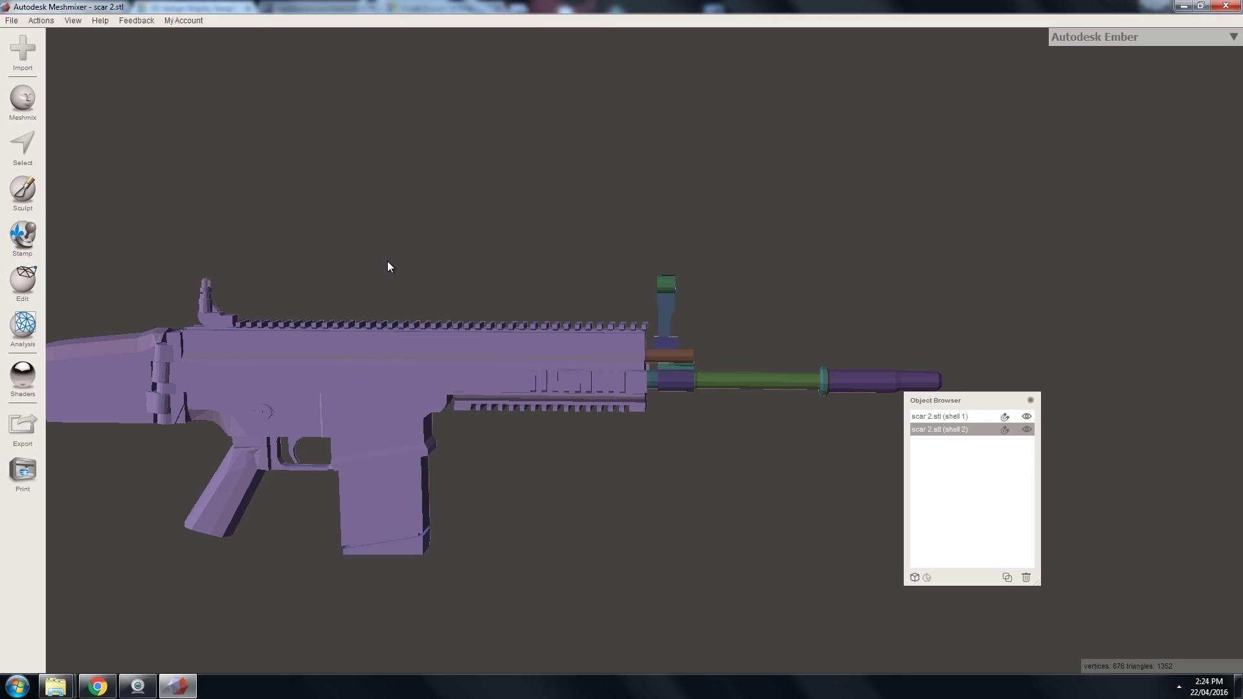
Select the barrel shell, hiding and re-showing the body shell to inspect the barrel parts
{"action": "scroll", "coordinate": [387, 261], "scroll_direction": "down", "scroll_amount": 3}
{"action": "left_click", "coordinate": [551, 373]}
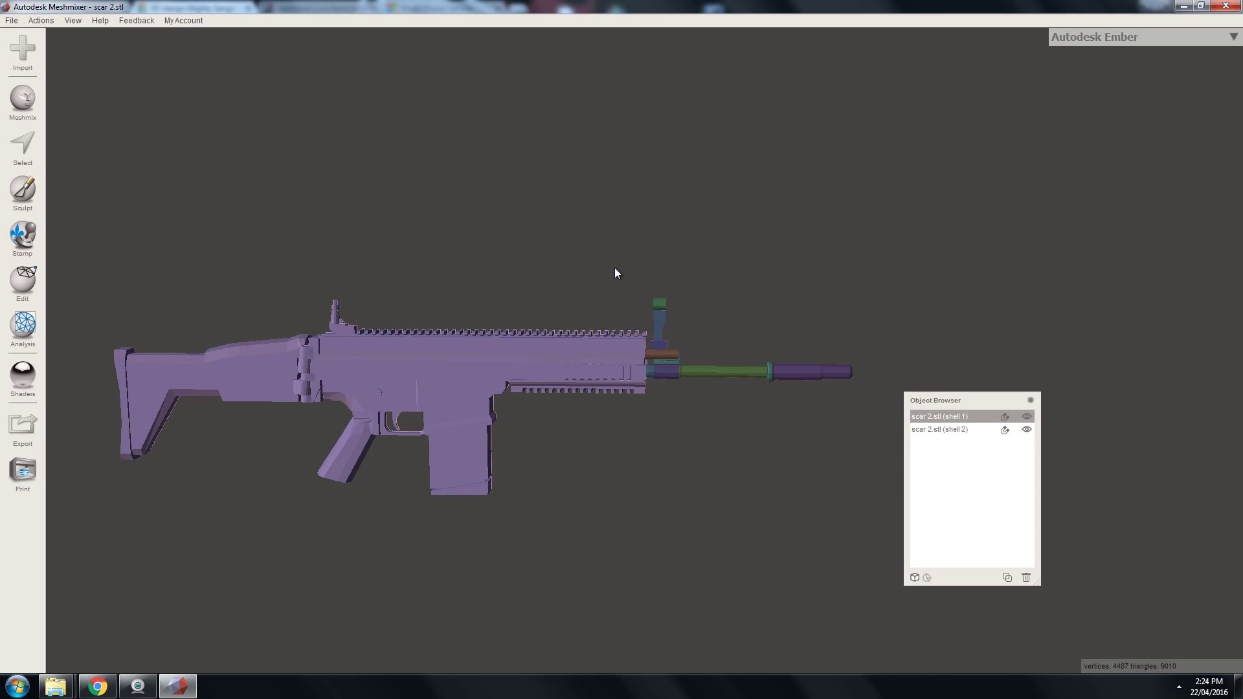
{"action": "scroll", "coordinate": [689, 360], "scroll_direction": "up", "scroll_amount": 1}
{"action": "left_click", "coordinate": [677, 358]}
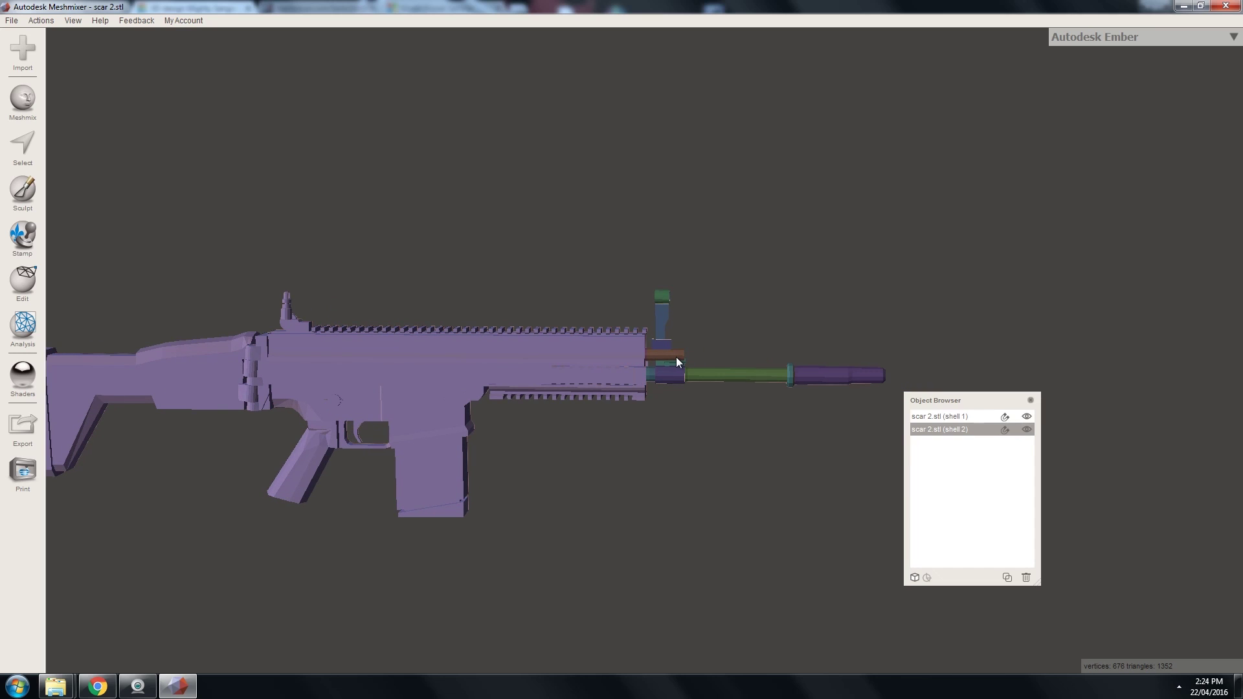
{"action": "left_click", "coordinate": [1028, 416]}
{"action": "right_click_drag", "start_coordinate": [712, 395], "coordinate": [724, 374]}
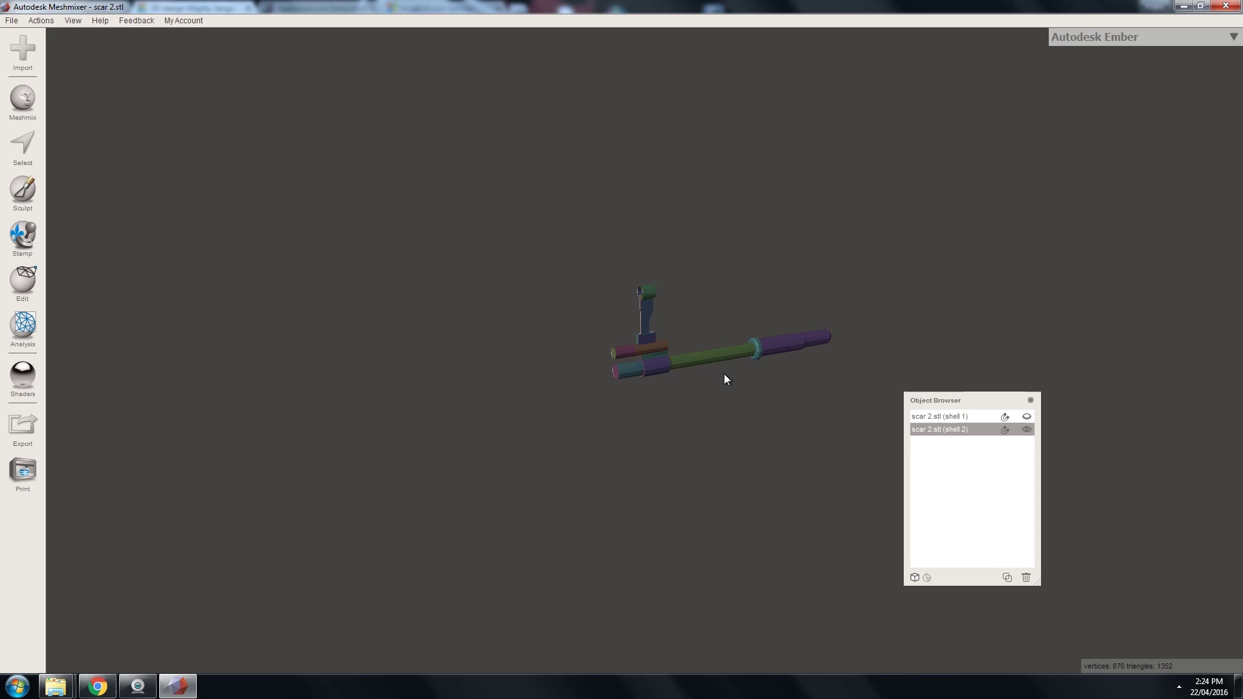
{"action": "left_click", "coordinate": [1028, 417]}
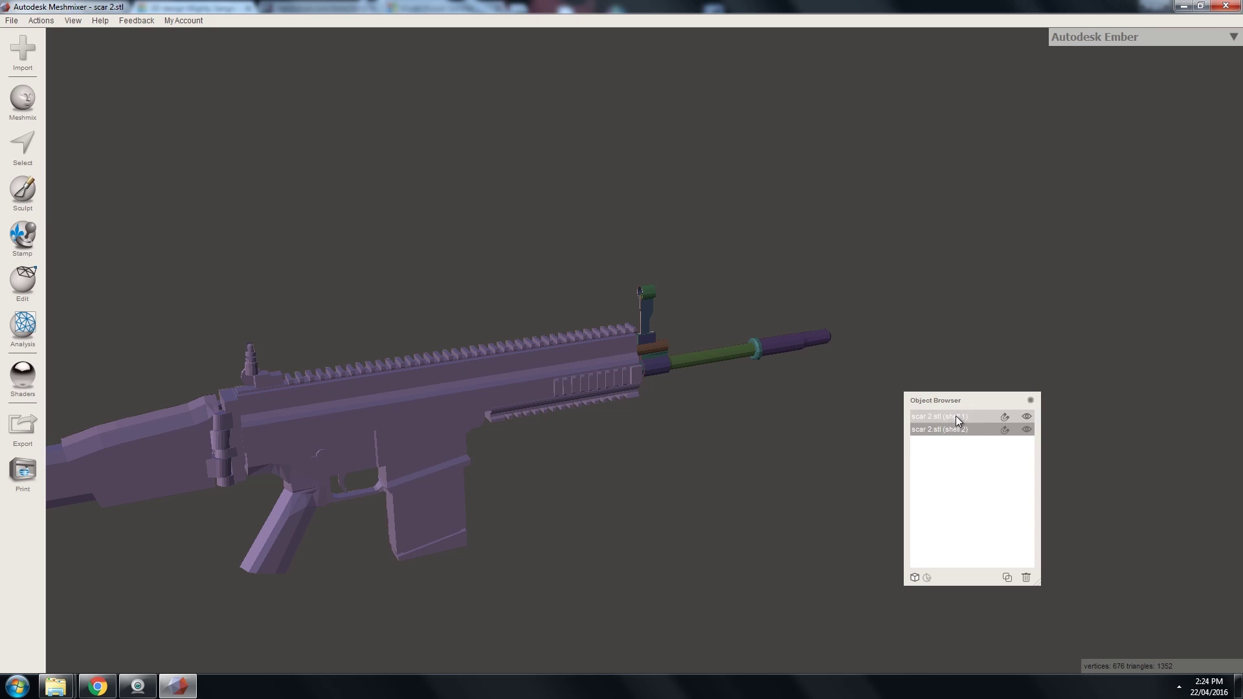
{"action": "right_click_drag", "start_coordinate": [631, 411], "coordinate": [649, 364]}
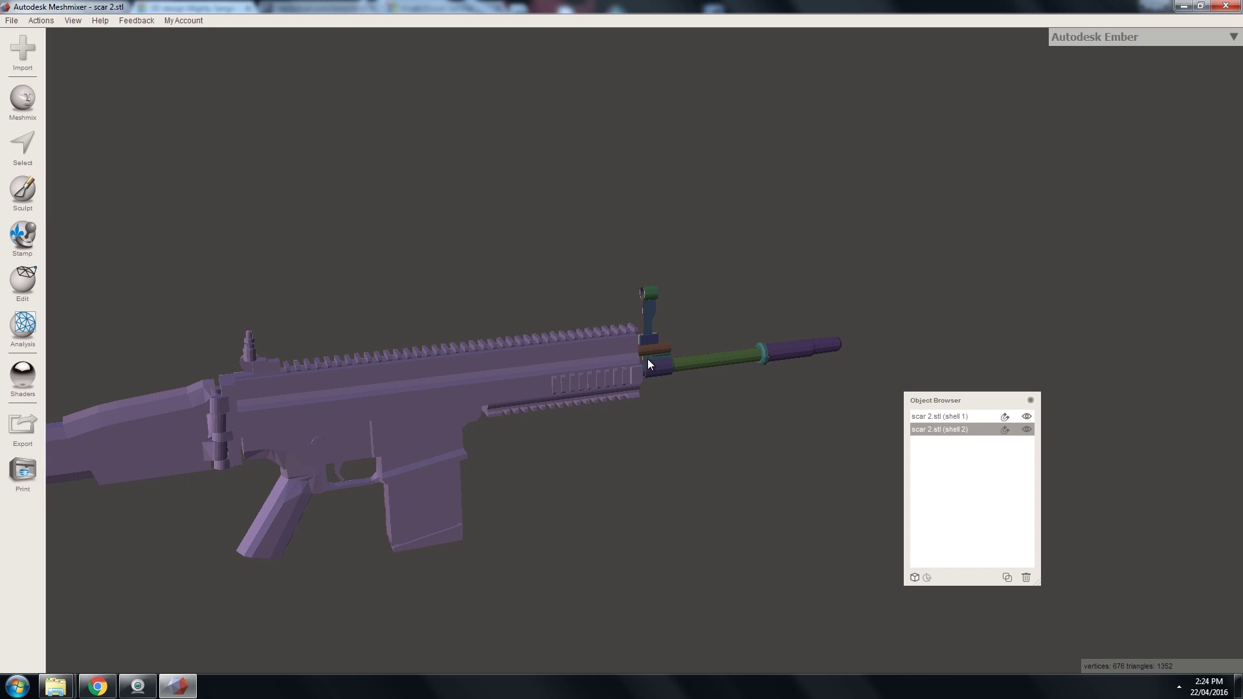
Export the selected barrel shell as an STL named barrel
{"action": "left_click", "coordinate": [13, 21]}
{"action": "left_click", "coordinate": [33, 247]}
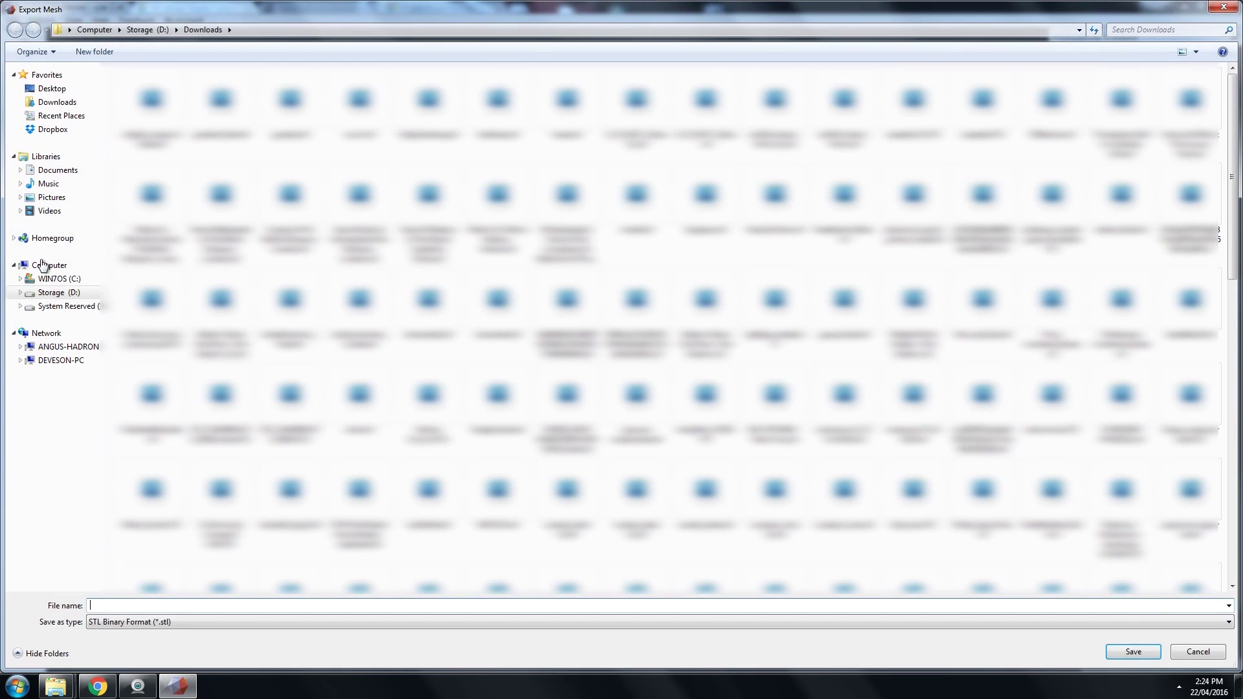
{"action": "type", "text": "barrel"}
{"action": "key", "text": "Return"}
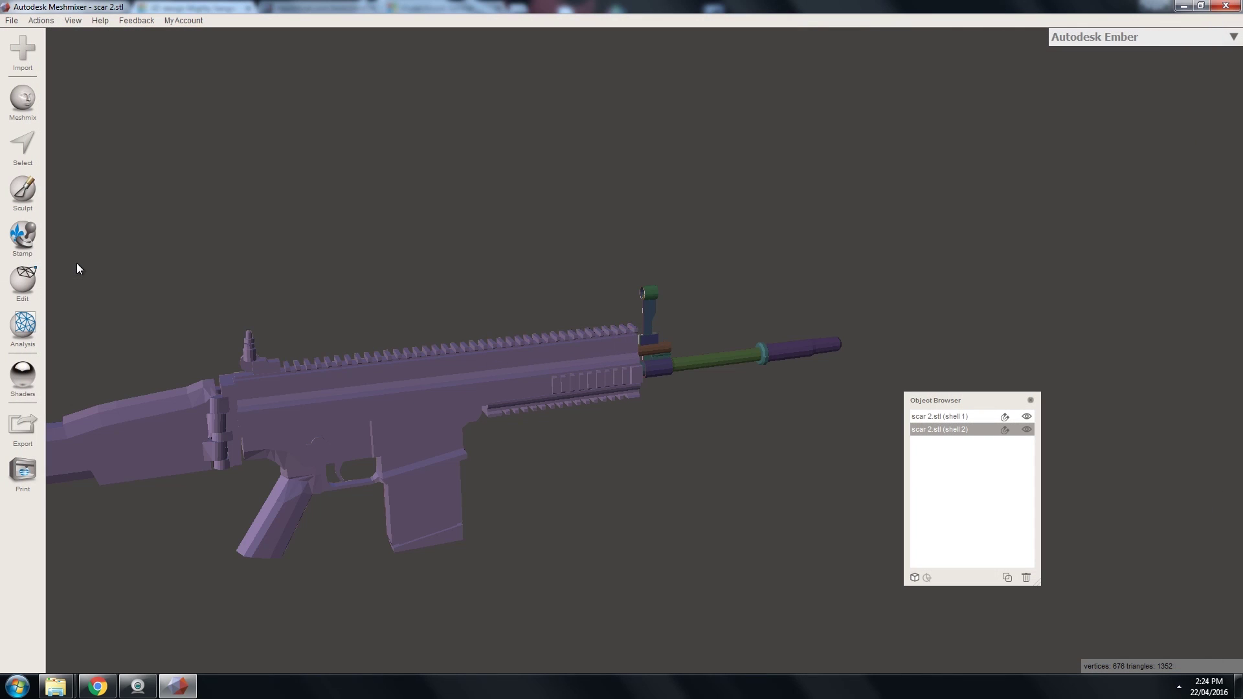
Select the rifle body shell and export it as an STL named gun
{"action": "left_click", "coordinate": [441, 355]}
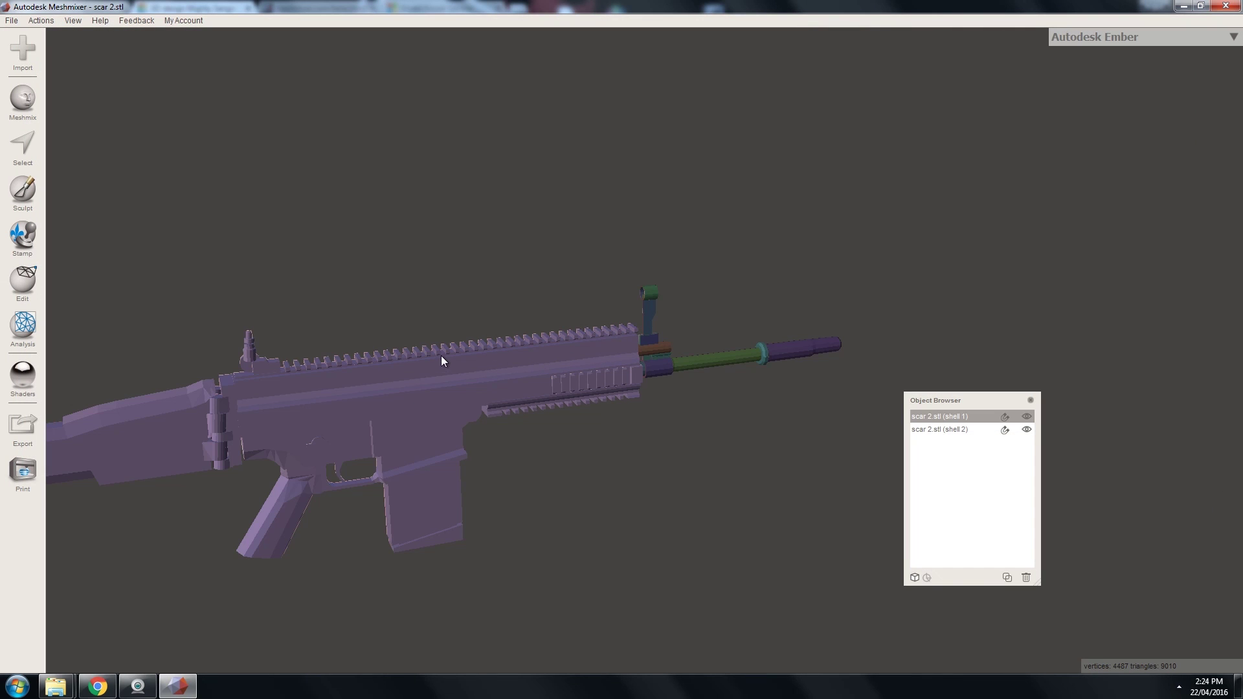
{"action": "left_click", "coordinate": [14, 20]}
{"action": "left_click", "coordinate": [45, 249]}
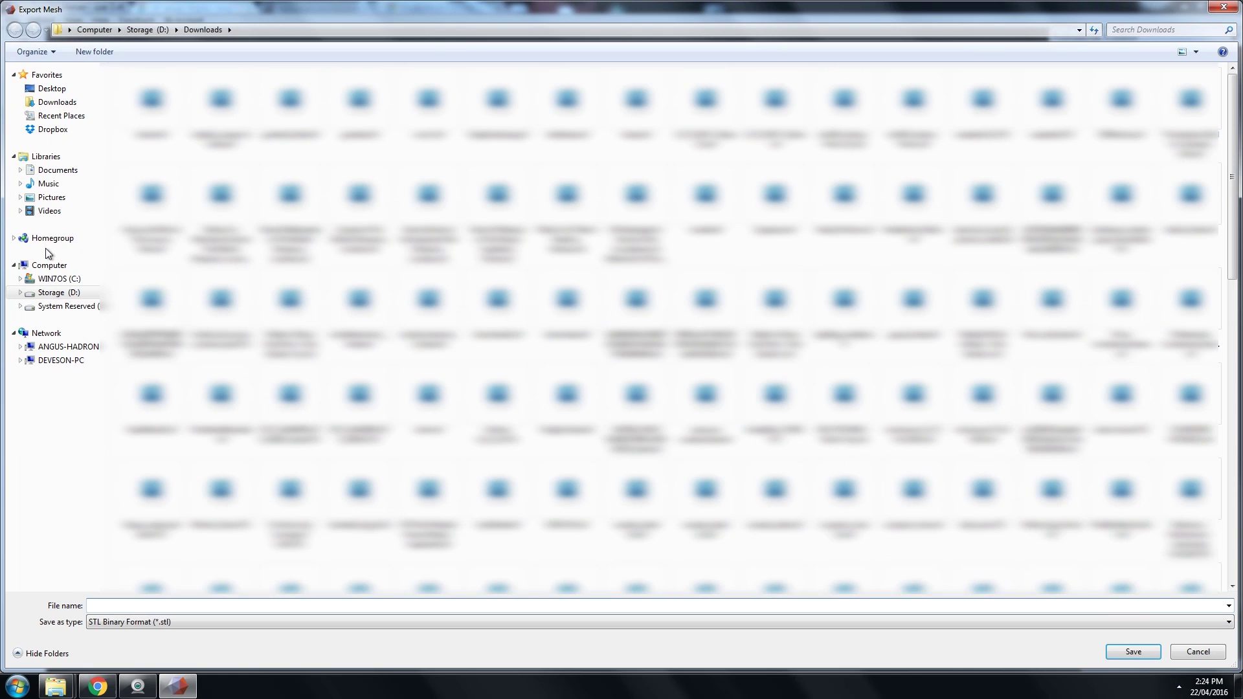
{"action": "type", "text": "gun"}
{"action": "key", "text": "Return"}
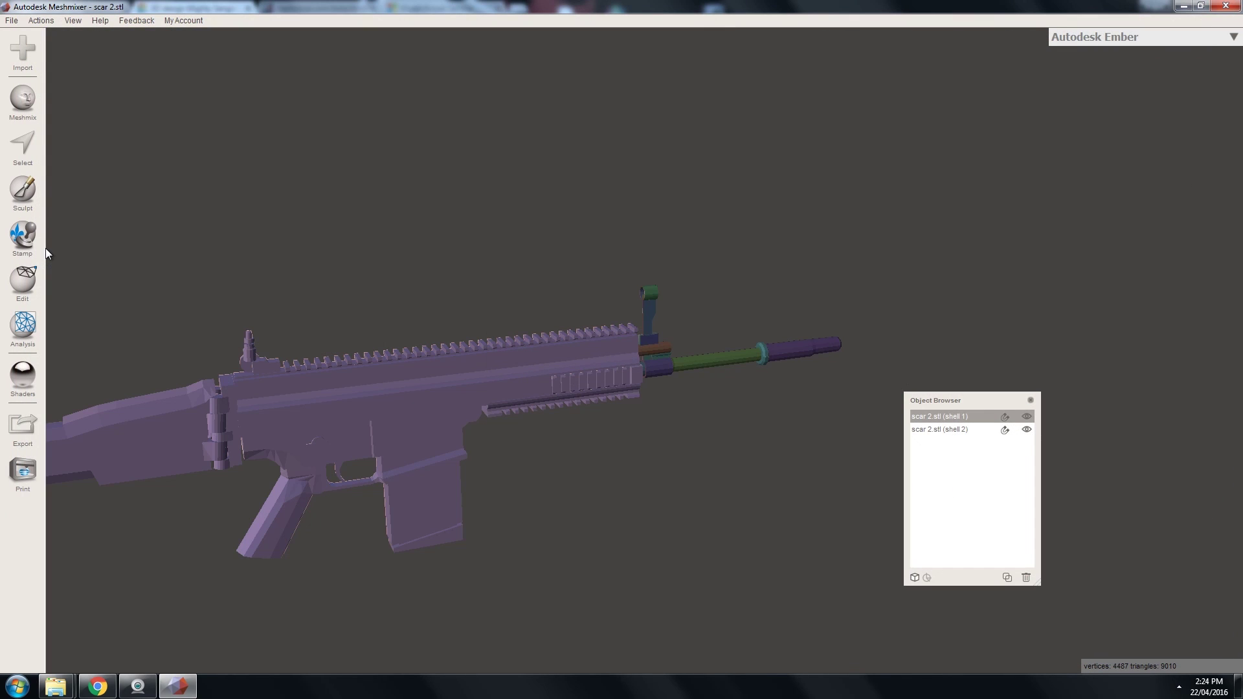
Back in Tinkercad, close the download options and delete the old rifle model
{"action": "left_click", "coordinate": [97, 687]}
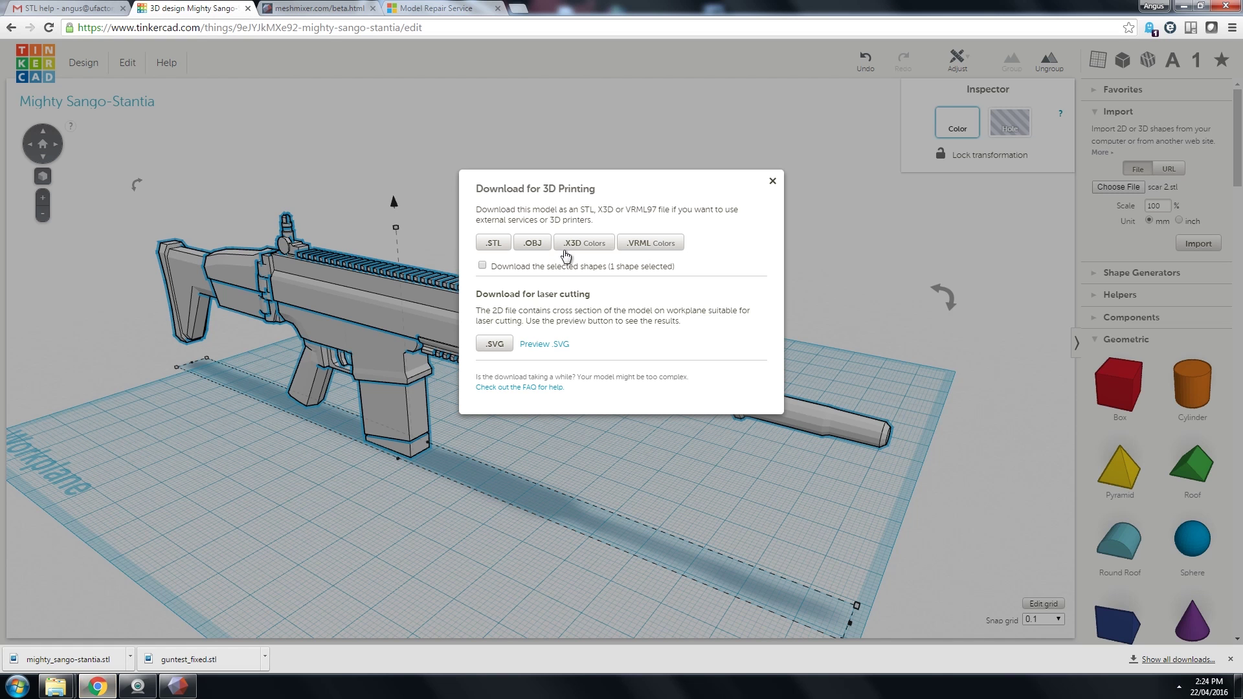
{"action": "left_click", "coordinate": [773, 182]}
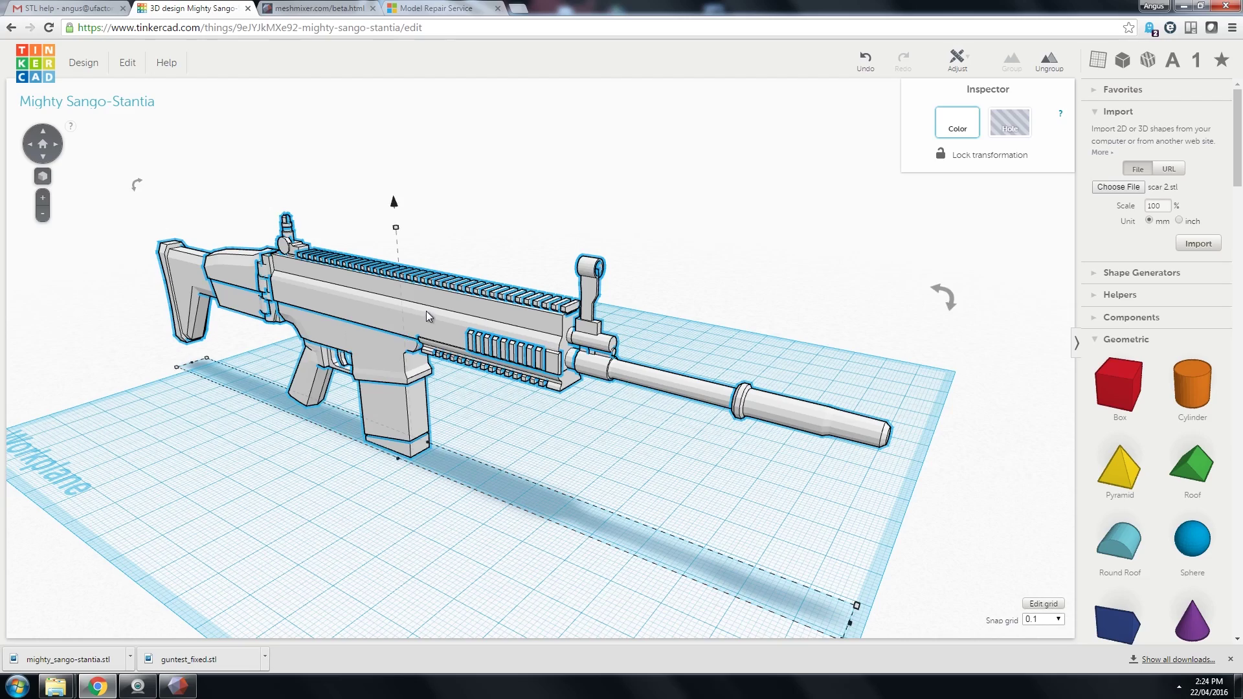
{"action": "key", "text": "Delete"}
Deselect the rifle and select the loose part lying beneath the gun
{"action": "scroll", "coordinate": [352, 440], "scroll_direction": "up", "scroll_amount": 5}
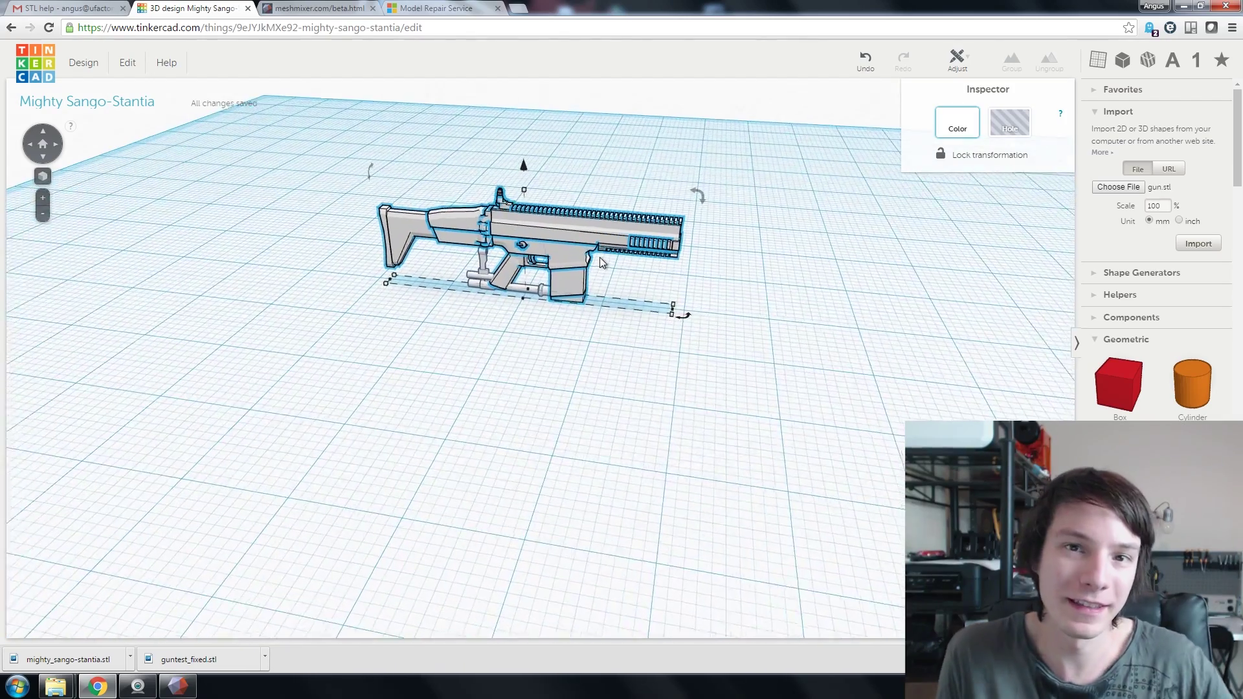
{"action": "scroll", "coordinate": [600, 258], "scroll_direction": "up", "scroll_amount": 1}
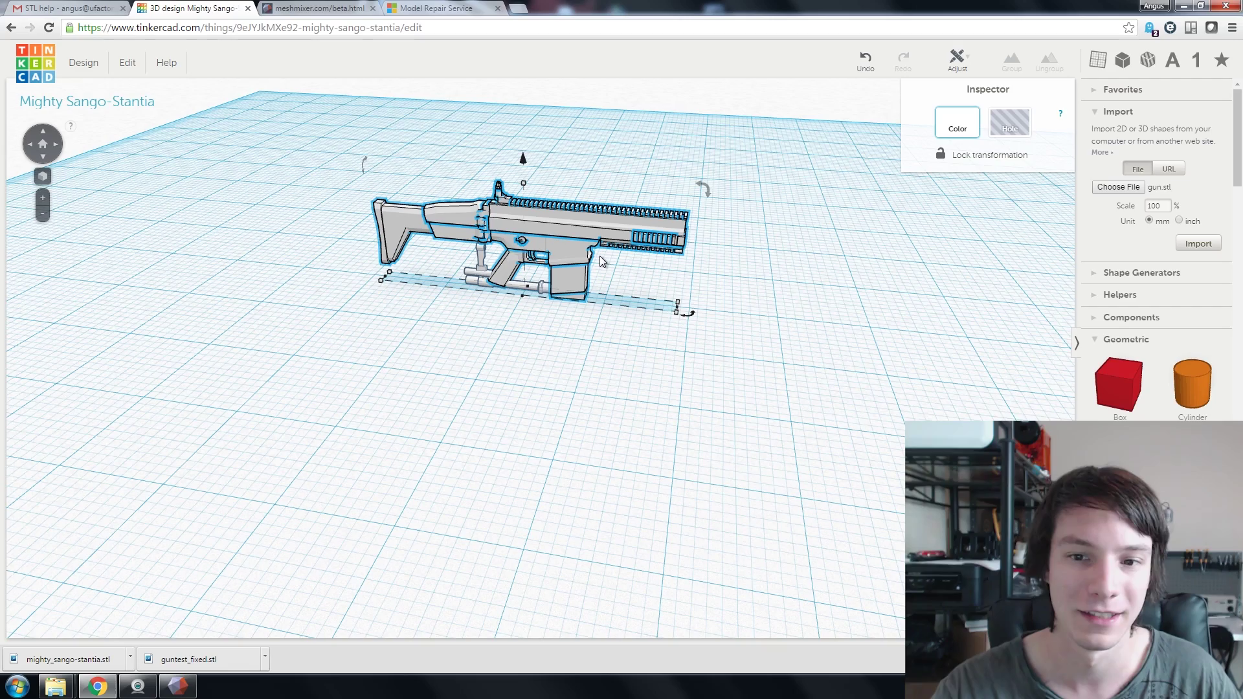
{"action": "right_click_drag", "start_coordinate": [600, 255], "coordinate": [515, 250]}
{"action": "scroll", "coordinate": [562, 212], "scroll_direction": "up", "scroll_amount": 3}
{"action": "scroll", "coordinate": [515, 250], "scroll_direction": "up", "scroll_amount": 2}
{"action": "left_click", "coordinate": [414, 296]}
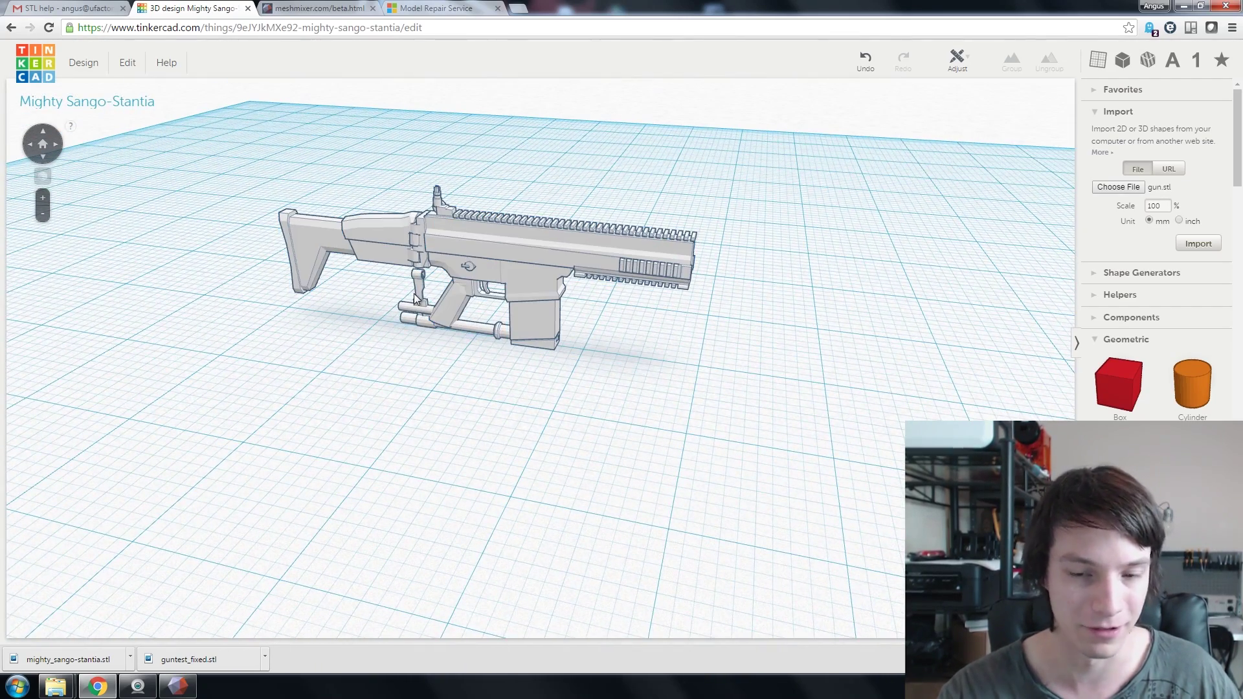
{"action": "left_click", "coordinate": [418, 299]}
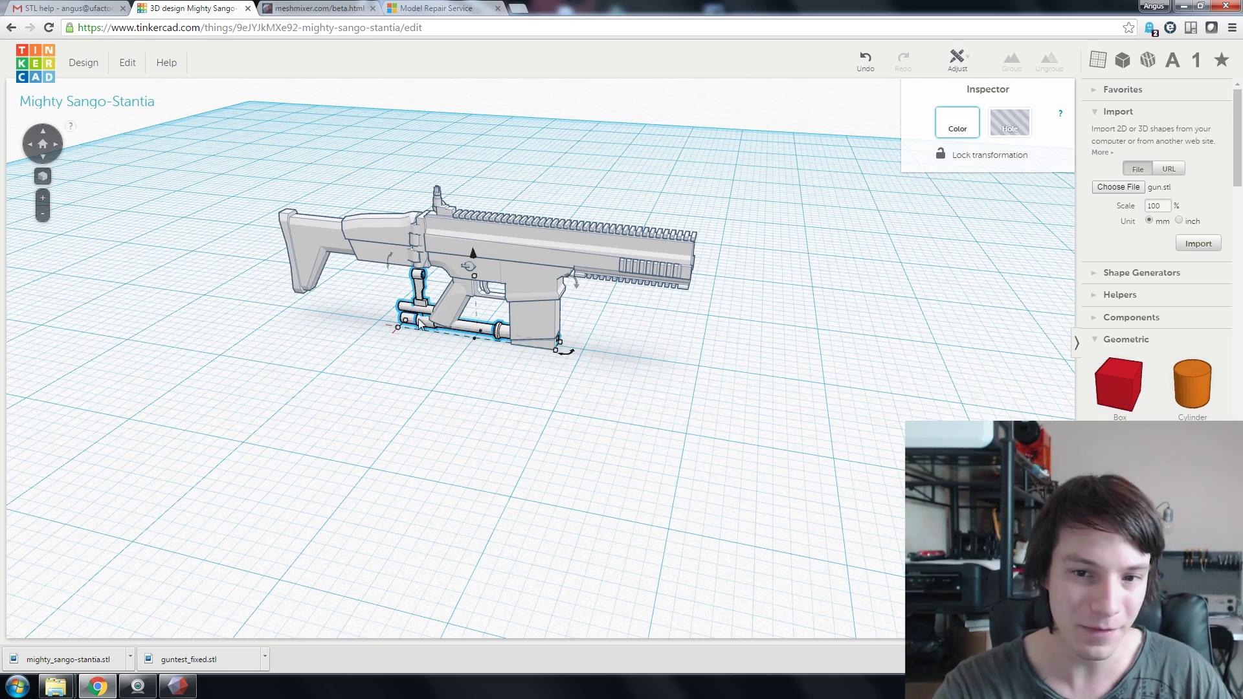
Lift the loose part 7.07 mm, rotate it, and slide it about 26 mm left
{"action": "left_click_drag", "start_coordinate": [474, 263], "coordinate": [476, 170]}
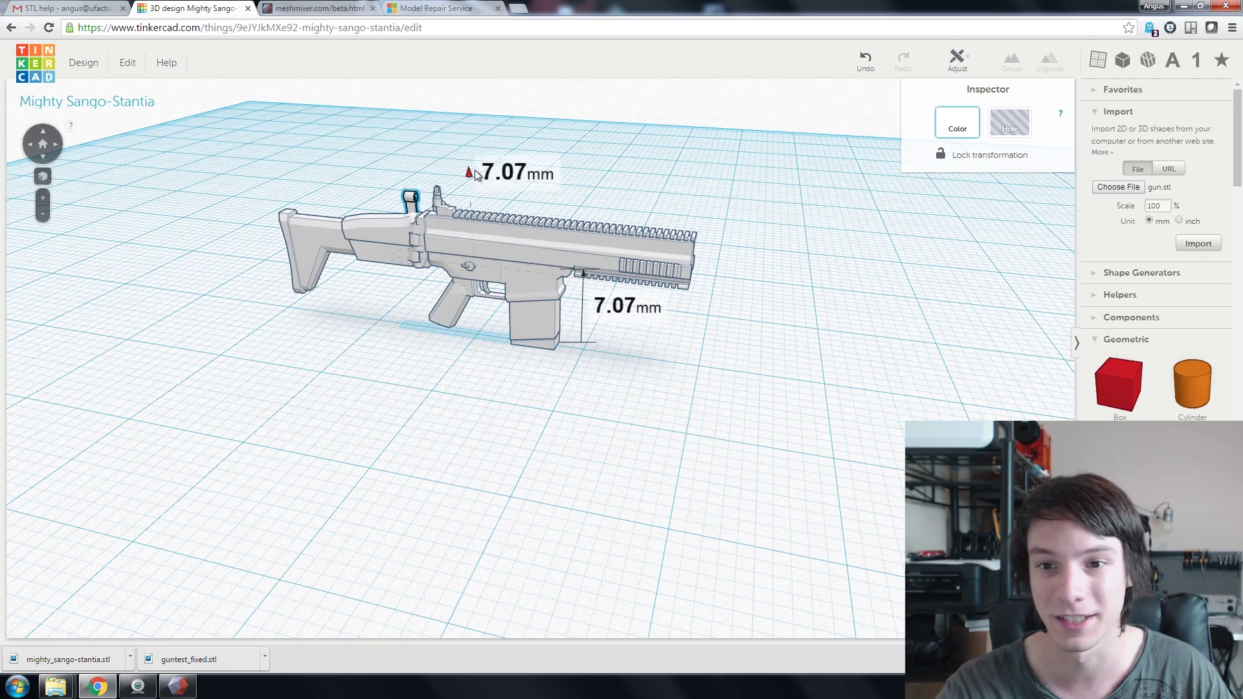
{"action": "right_click_drag", "start_coordinate": [475, 170], "coordinate": [260, 259]}
{"action": "middle_click_drag", "start_coordinate": [260, 259], "coordinate": [306, 278]}
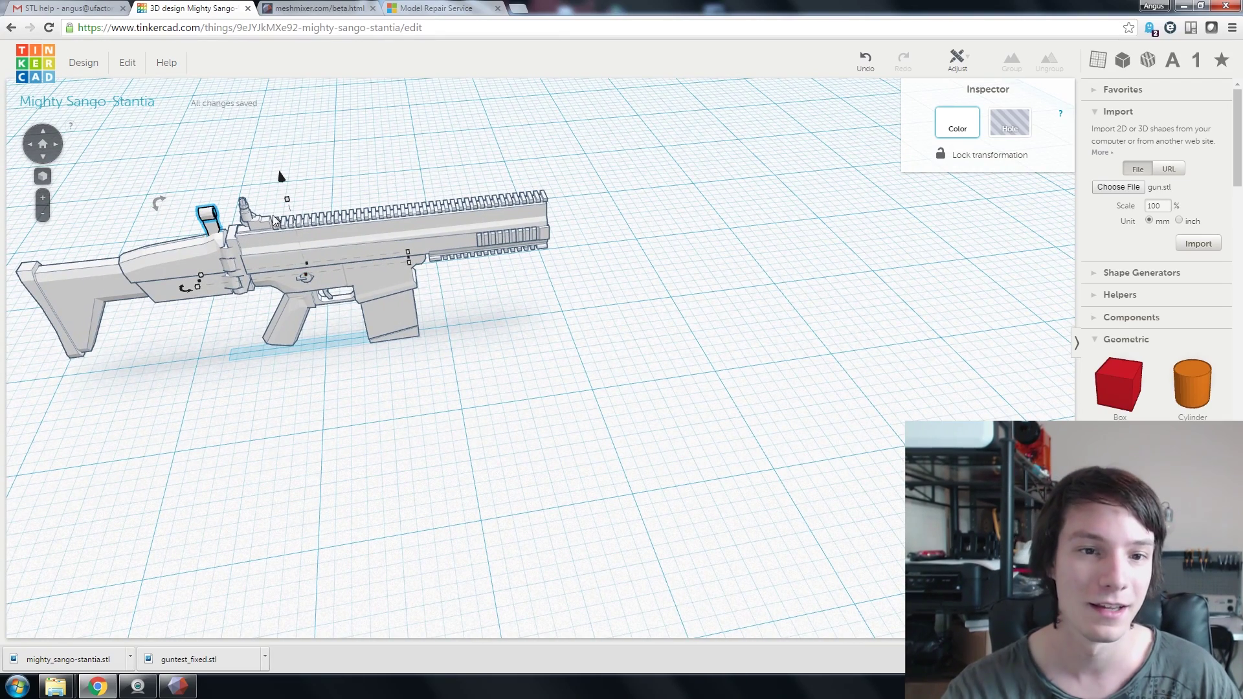
{"action": "right_click_drag", "start_coordinate": [215, 213], "coordinate": [211, 260]}
{"action": "scroll", "coordinate": [211, 260], "scroll_direction": "up", "scroll_amount": 3}
{"action": "scroll", "coordinate": [196, 178], "scroll_direction": "down", "scroll_amount": 3}
{"action": "right_click_drag", "start_coordinate": [196, 178], "coordinate": [285, 227]}
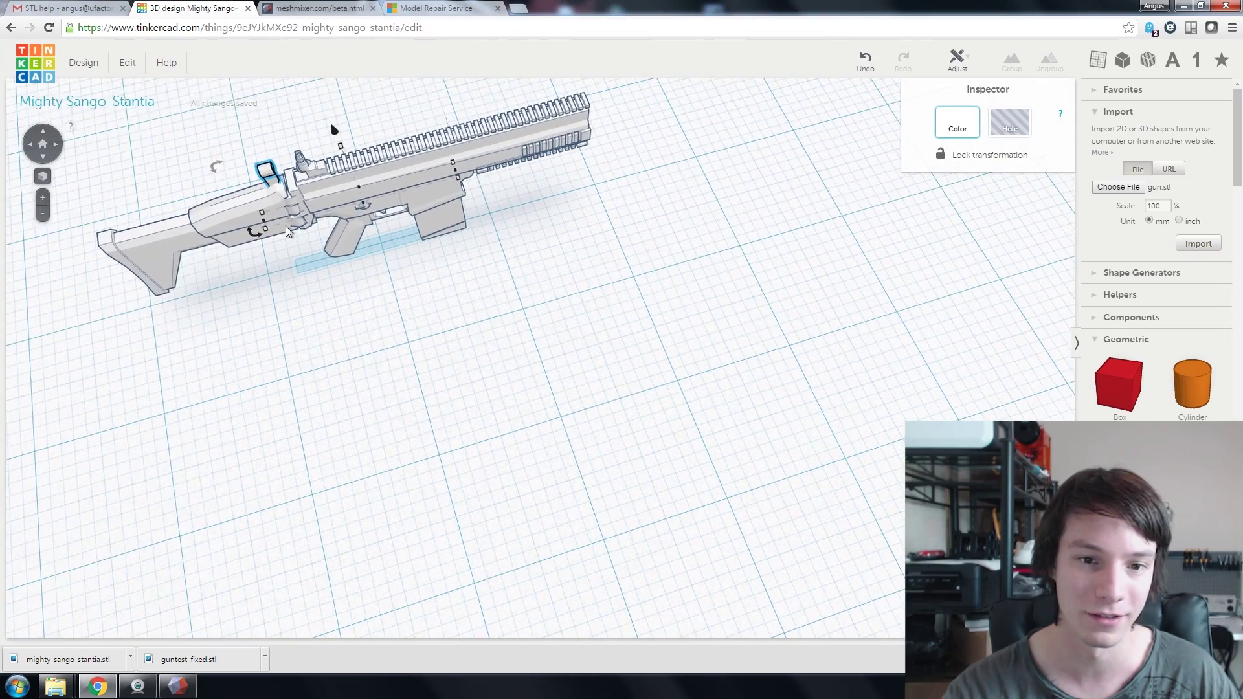
{"action": "left_click_drag", "start_coordinate": [254, 237], "coordinate": [459, 165]}
{"action": "left_click_drag", "start_coordinate": [384, 196], "coordinate": [40, 233]}
Turn the barrel and front sight part 180° and nudge it forward of the body
{"action": "right_click_drag", "start_coordinate": [398, 210], "coordinate": [706, 292]}
{"action": "left_click", "coordinate": [703, 292]}
{"action": "right_click_drag", "start_coordinate": [590, 301], "coordinate": [535, 264]}
{"action": "left_click_drag", "start_coordinate": [636, 234], "coordinate": [370, 231]}
{"action": "right_click_drag", "start_coordinate": [370, 231], "coordinate": [373, 259]}
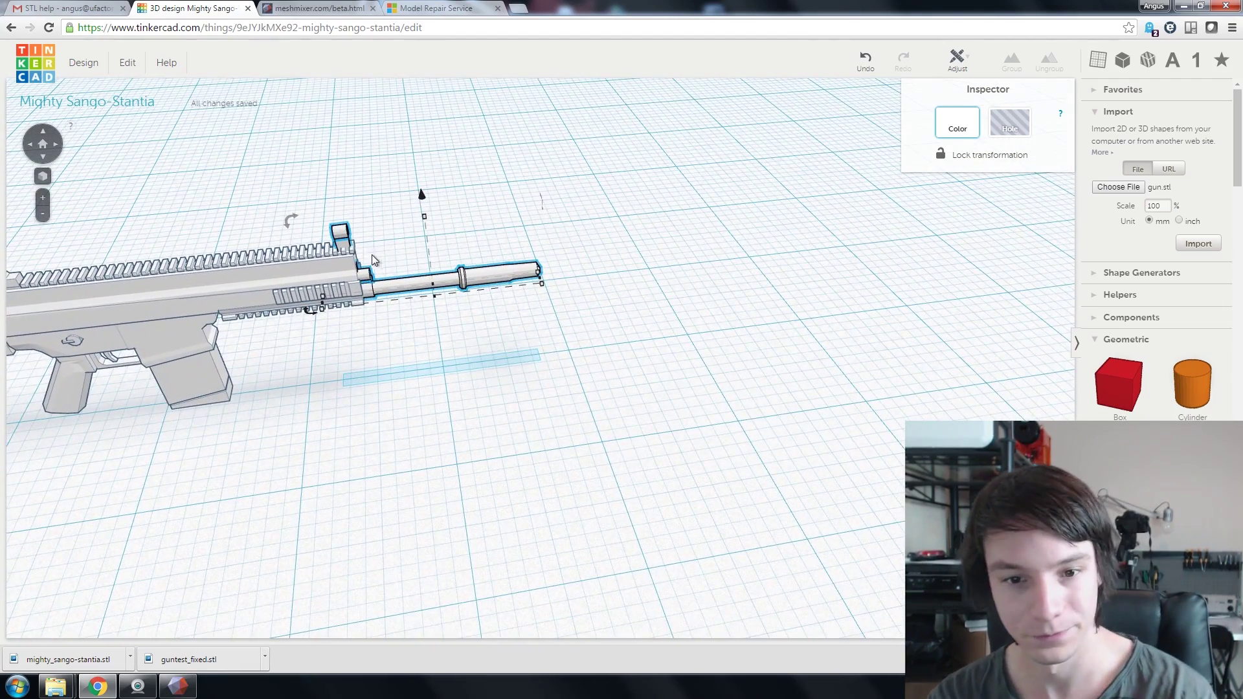
{"action": "left_click_drag", "start_coordinate": [324, 310], "coordinate": [326, 313]}
{"action": "key", "text": "Right"}
{"action": "key", "text": "Right"}
{"action": "key", "text": "Right"}
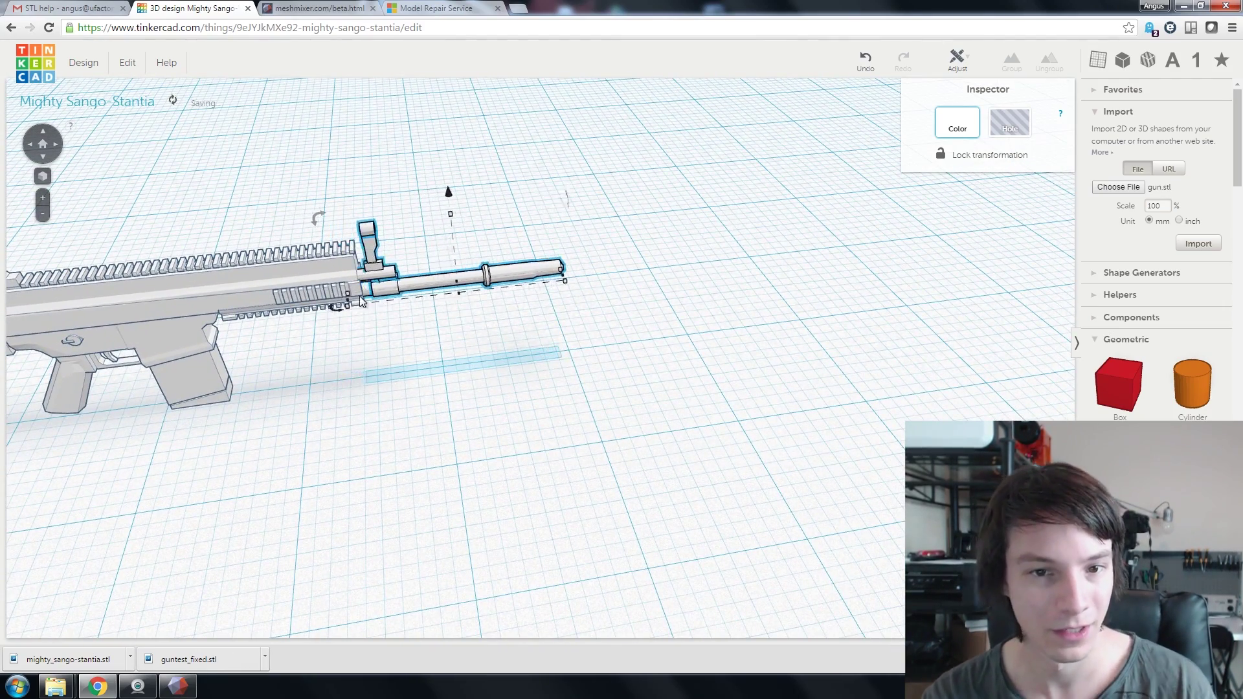
{"action": "right_click_drag", "start_coordinate": [317, 287], "coordinate": [735, 264]}
Select all gun parts and use Align to centre the barrel on the gun body
{"action": "left_click_drag", "start_coordinate": [808, 325], "coordinate": [597, 457]}
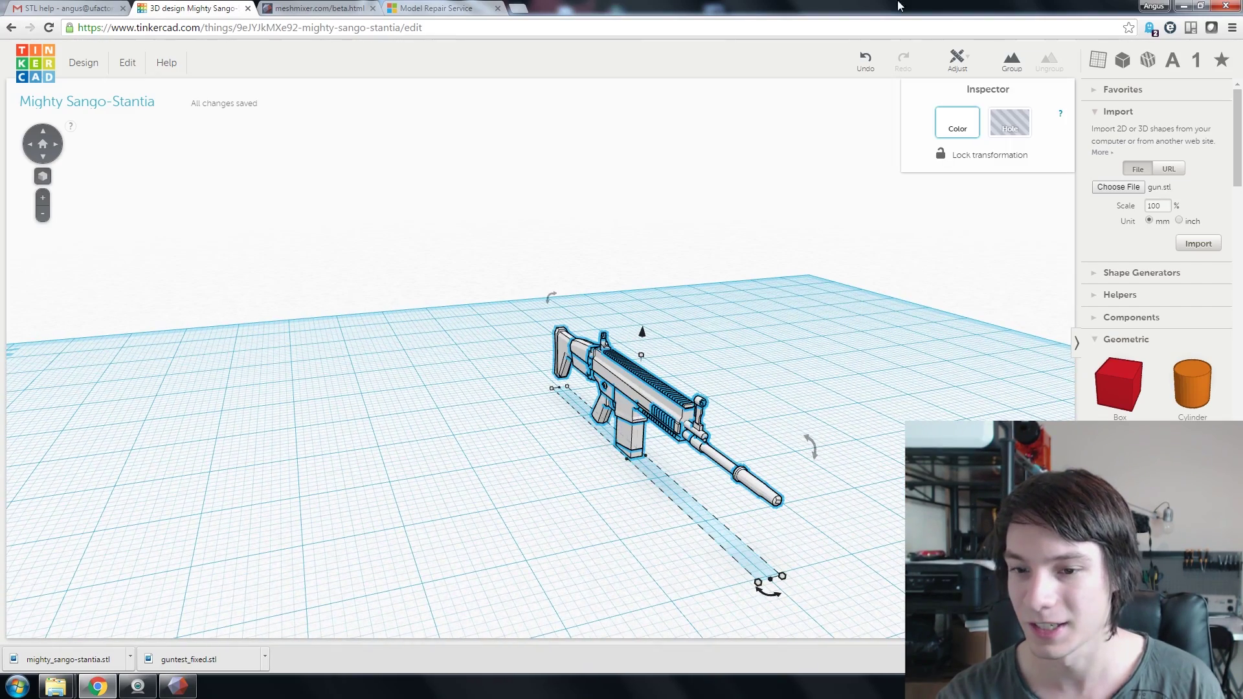
{"action": "left_click", "coordinate": [953, 51]}
{"action": "left_click", "coordinate": [958, 90]}
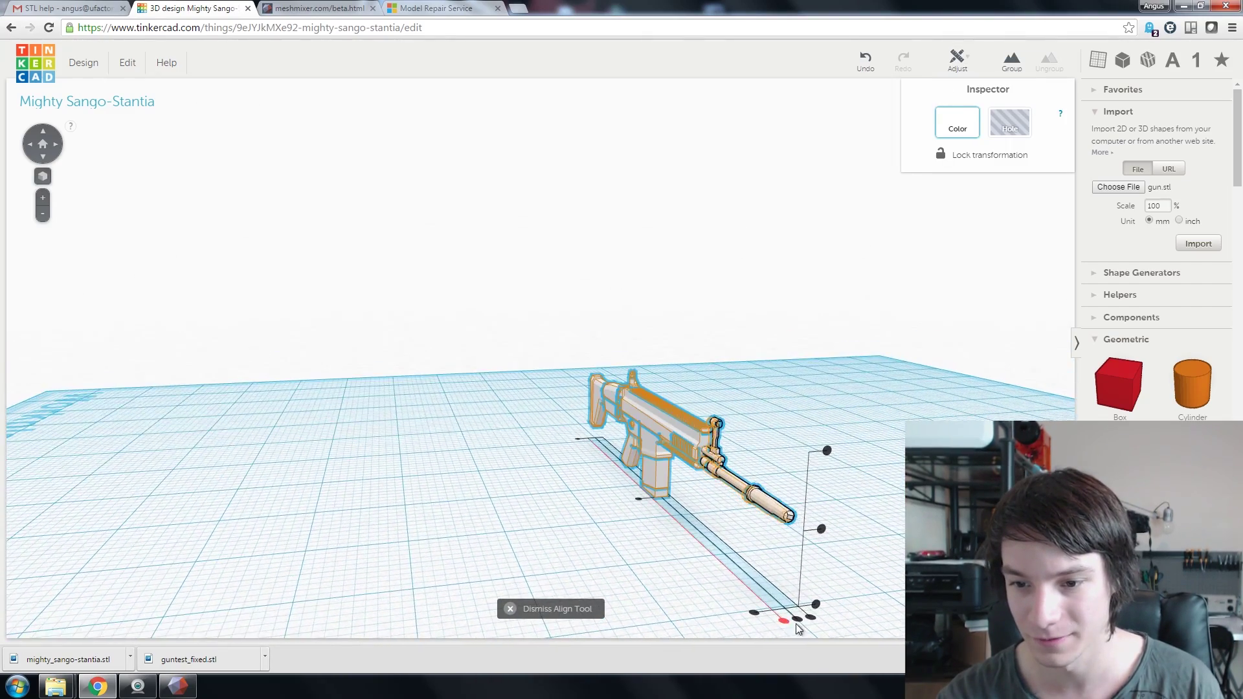
{"action": "left_click", "coordinate": [796, 621]}
{"action": "right_click_drag", "start_coordinate": [554, 473], "coordinate": [647, 331]}
{"action": "left_click", "coordinate": [648, 330]}
{"action": "scroll", "coordinate": [577, 391], "scroll_direction": "up", "scroll_amount": 4}
{"action": "right_click_drag", "start_coordinate": [578, 391], "coordinate": [641, 370]}
Compare the aligned gun against the model in Meshmixer, then return to Tinkercad
{"action": "left_click", "coordinate": [173, 687]}
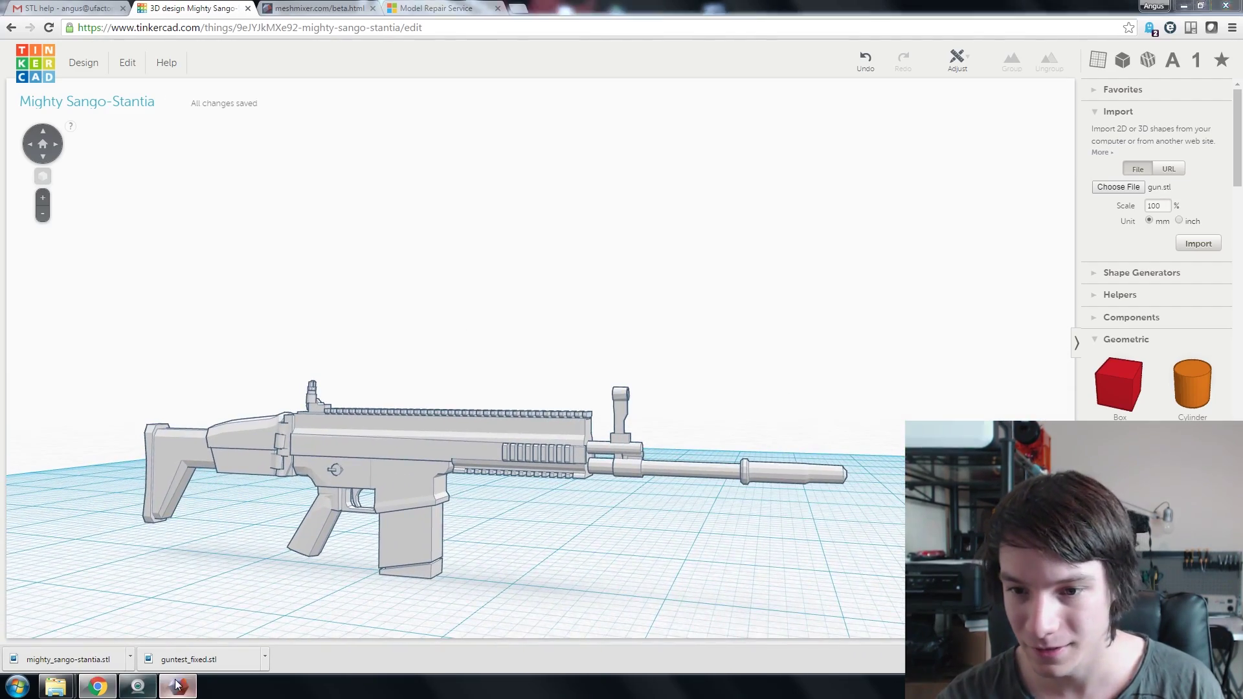
{"action": "right_click_drag", "start_coordinate": [510, 463], "coordinate": [482, 441]}
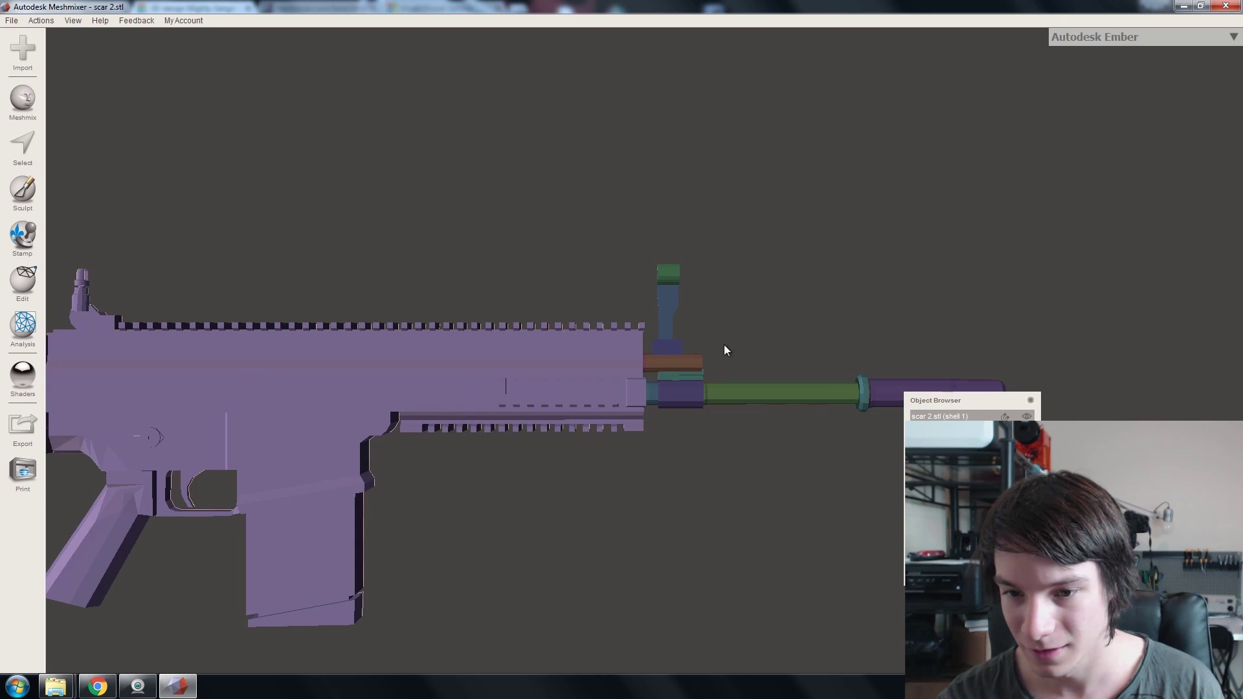
{"action": "scroll", "coordinate": [654, 346], "scroll_direction": "up", "scroll_amount": 5}
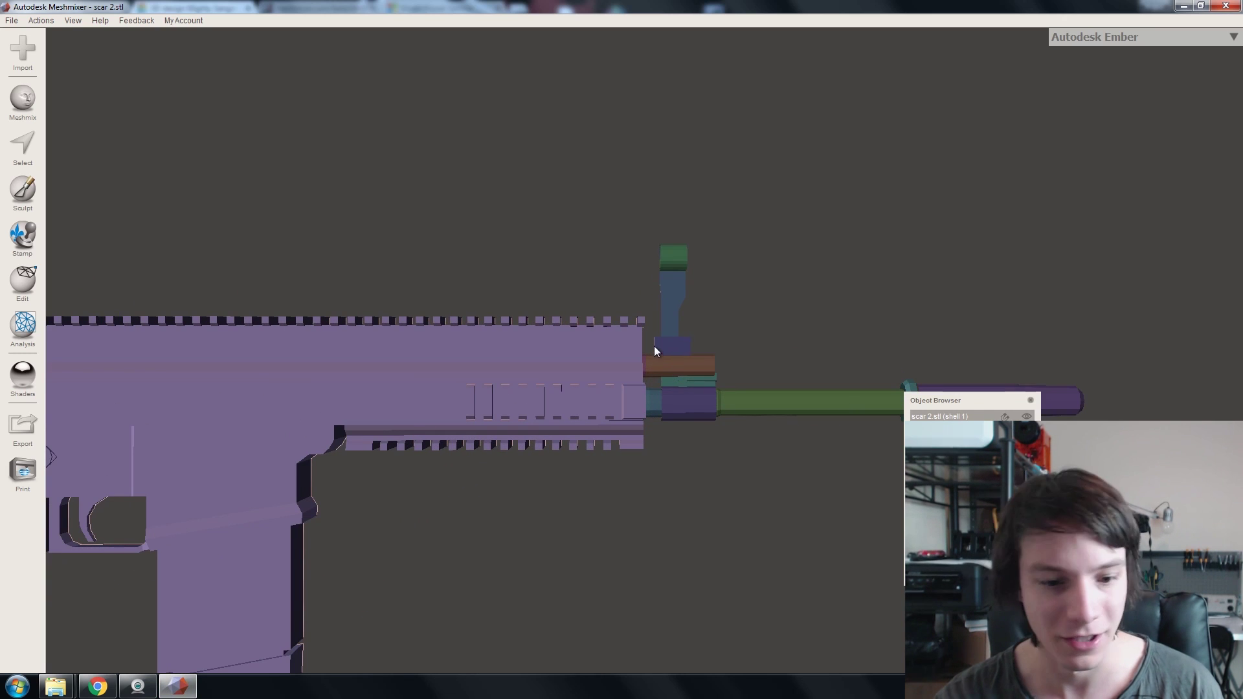
{"action": "left_click", "coordinate": [105, 687]}
Nudge the barrel left against the body, select both with Ctrl+A, and group them
{"action": "right_click_drag", "start_coordinate": [579, 508], "coordinate": [657, 501]}
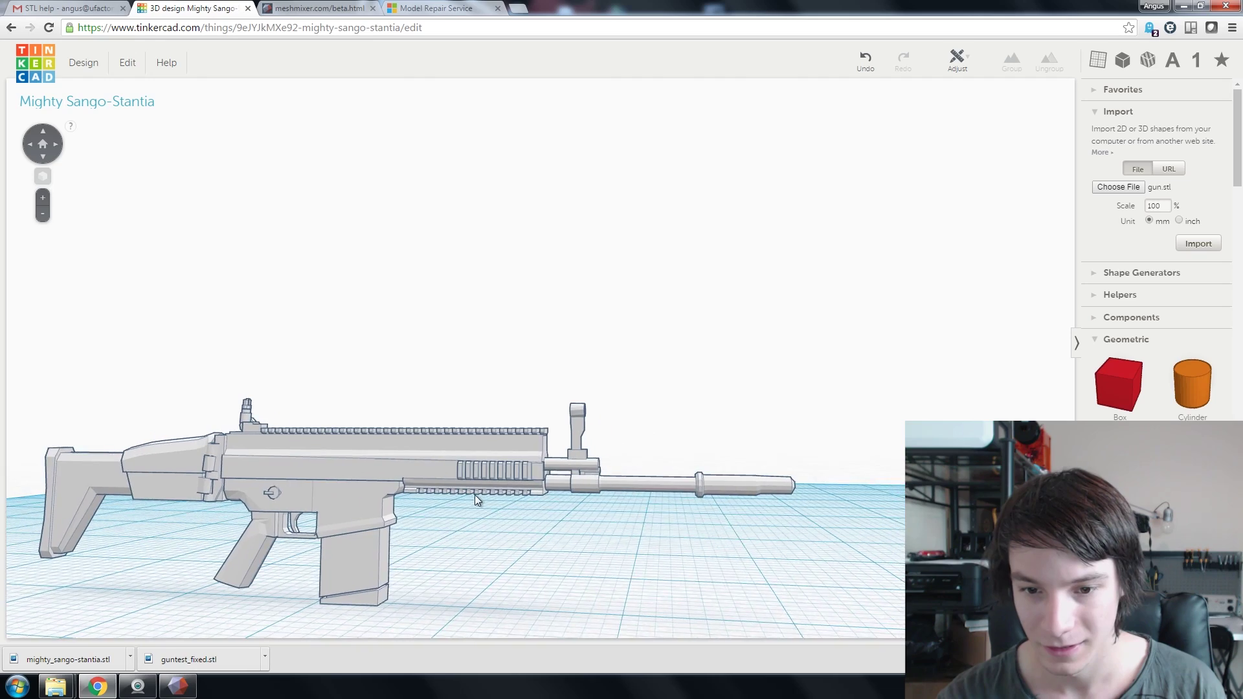
{"action": "right_click_drag", "start_coordinate": [475, 495], "coordinate": [522, 477]}
{"action": "left_click", "coordinate": [490, 479]}
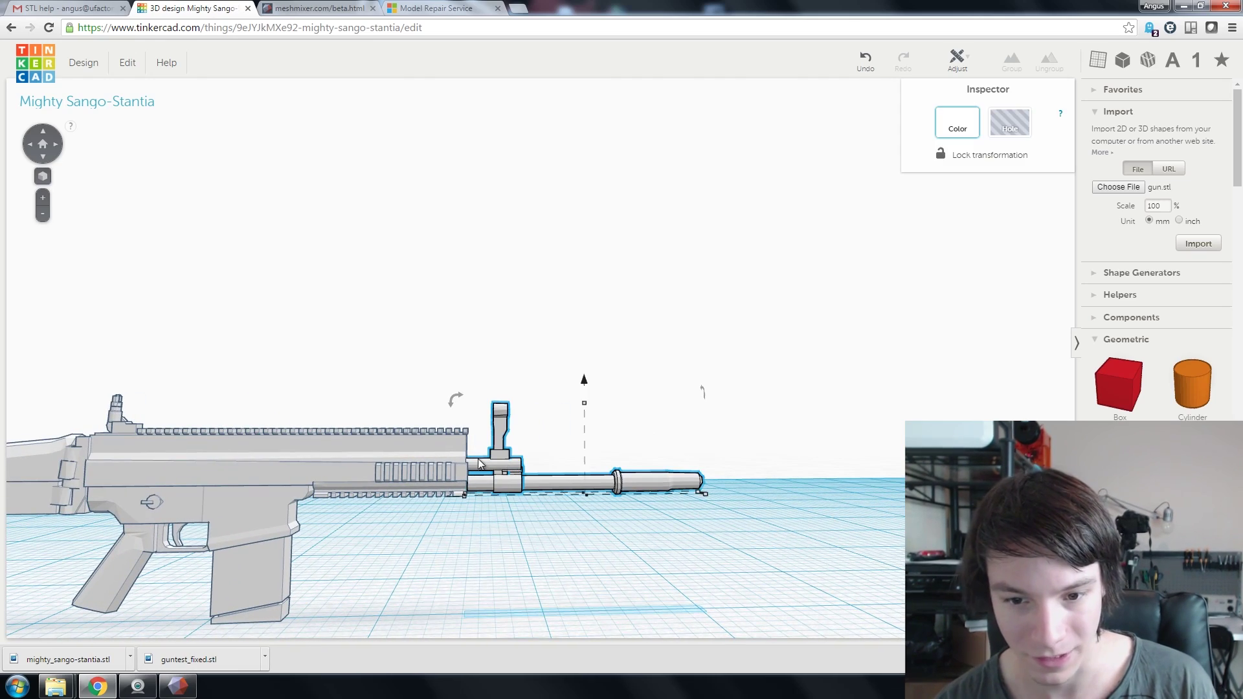
{"action": "key", "text": "Left"}
{"action": "key", "text": "Left"}
{"action": "scroll", "coordinate": [479, 463], "scroll_direction": "down", "scroll_amount": 2}
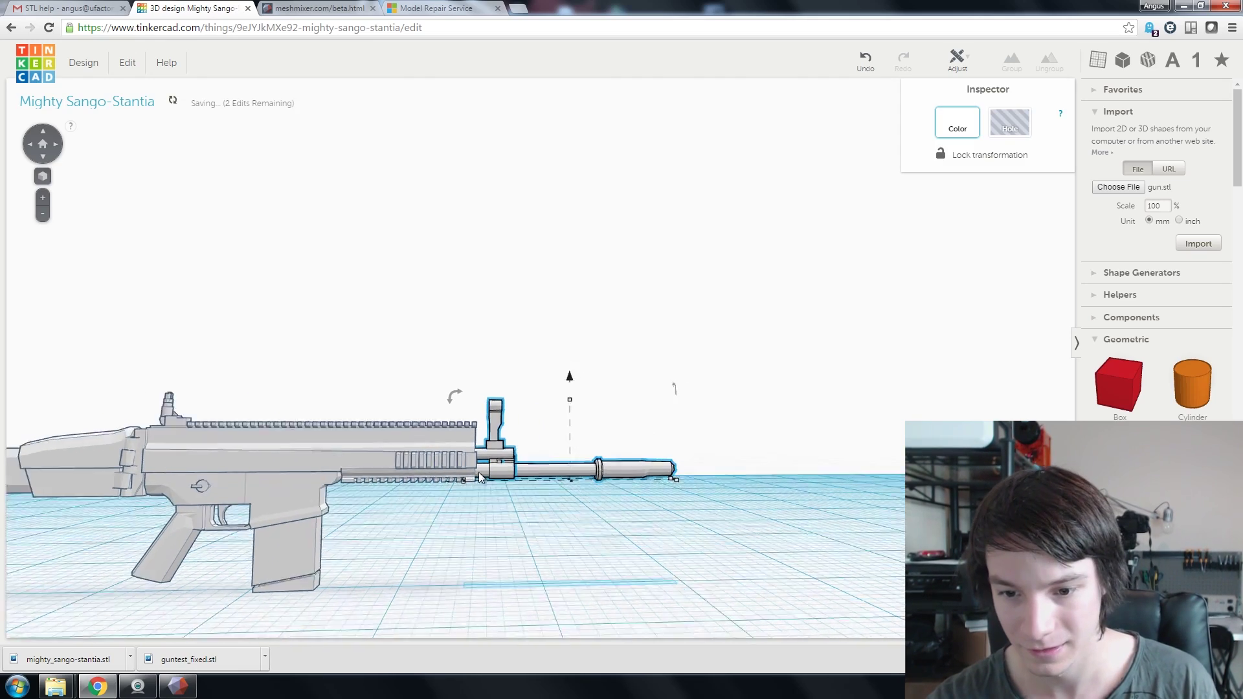
{"action": "right_click_drag", "start_coordinate": [479, 464], "coordinate": [520, 364]}
{"action": "key", "text": "ctrl+a"}
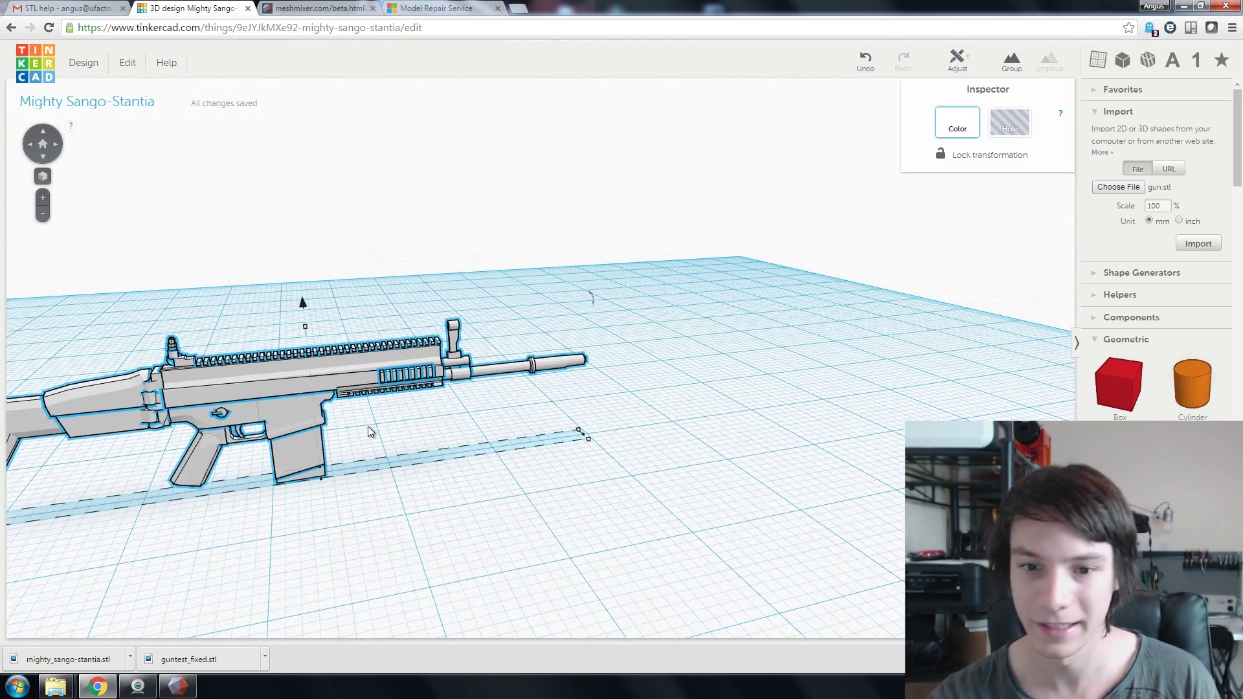
{"action": "left_click", "coordinate": [1013, 63]}
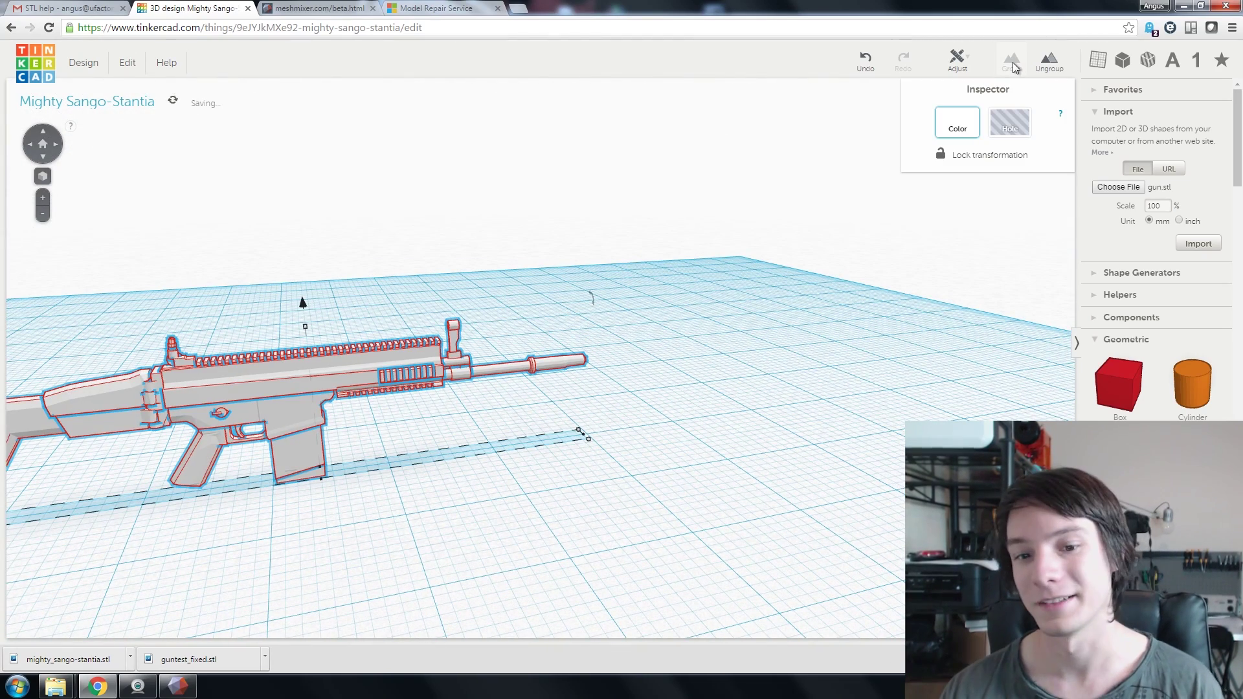